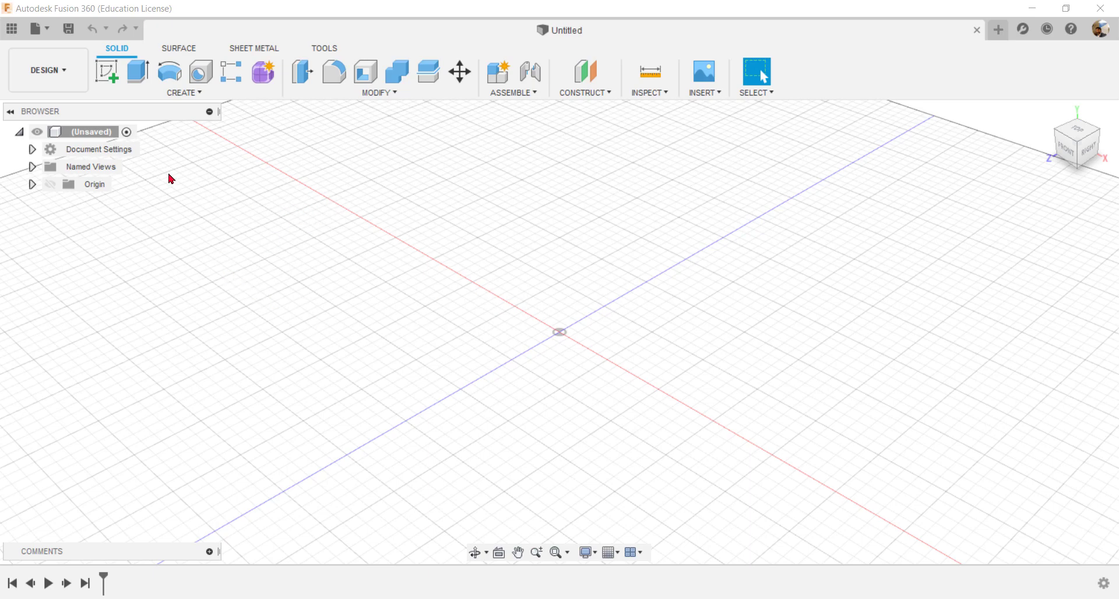
Step: Close the workspace list, keeping the Design workspace active
{"action": "left_click", "coordinate": [70, 73]}
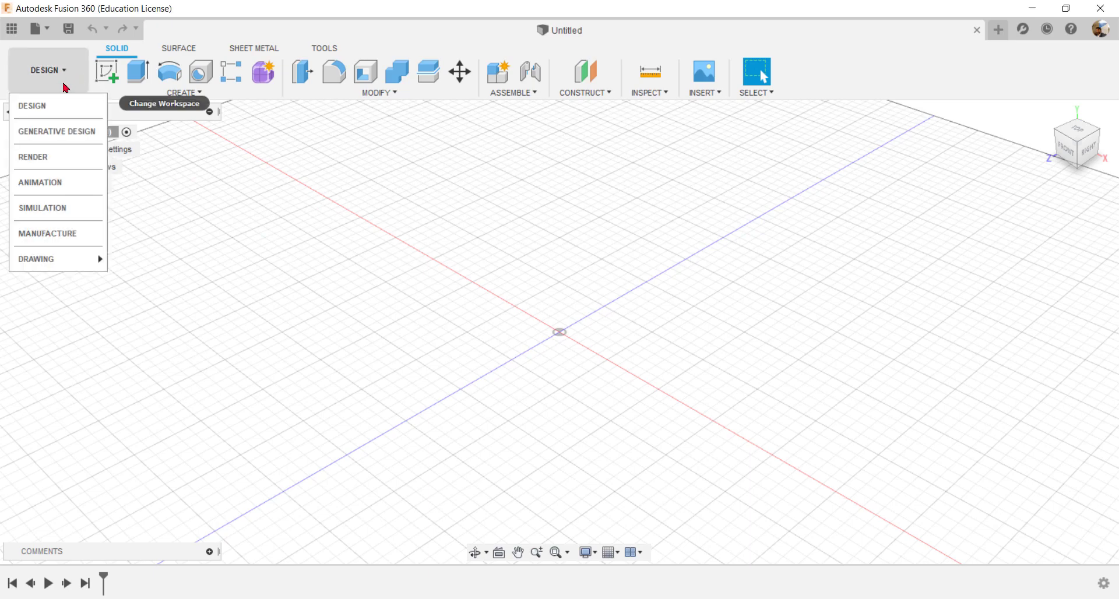
{"action": "left_click", "coordinate": [59, 105]}
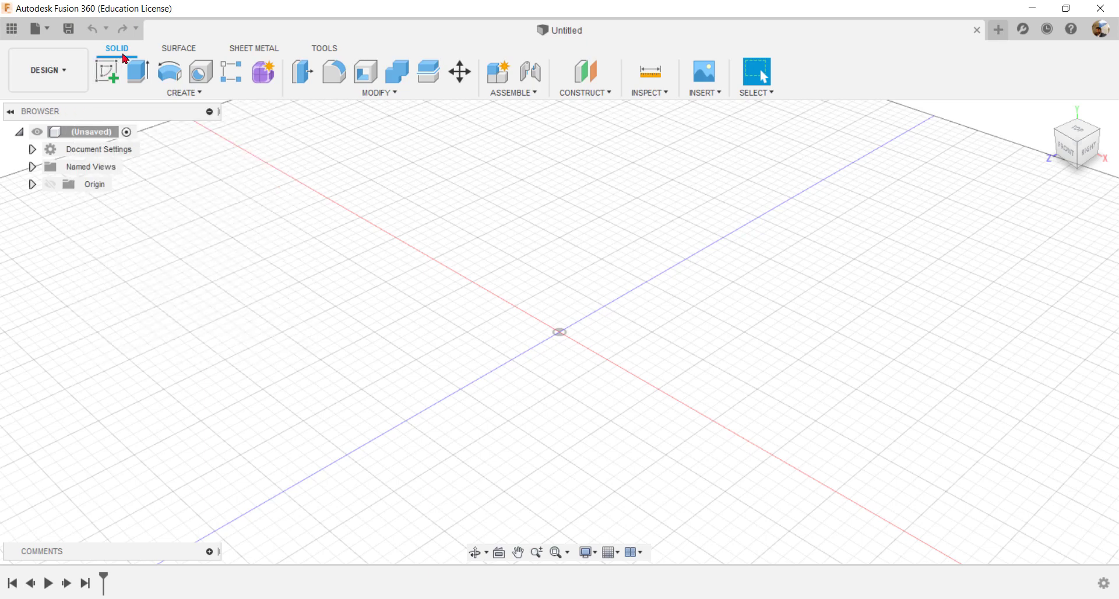
{"action": "left_click", "coordinate": [183, 50]}
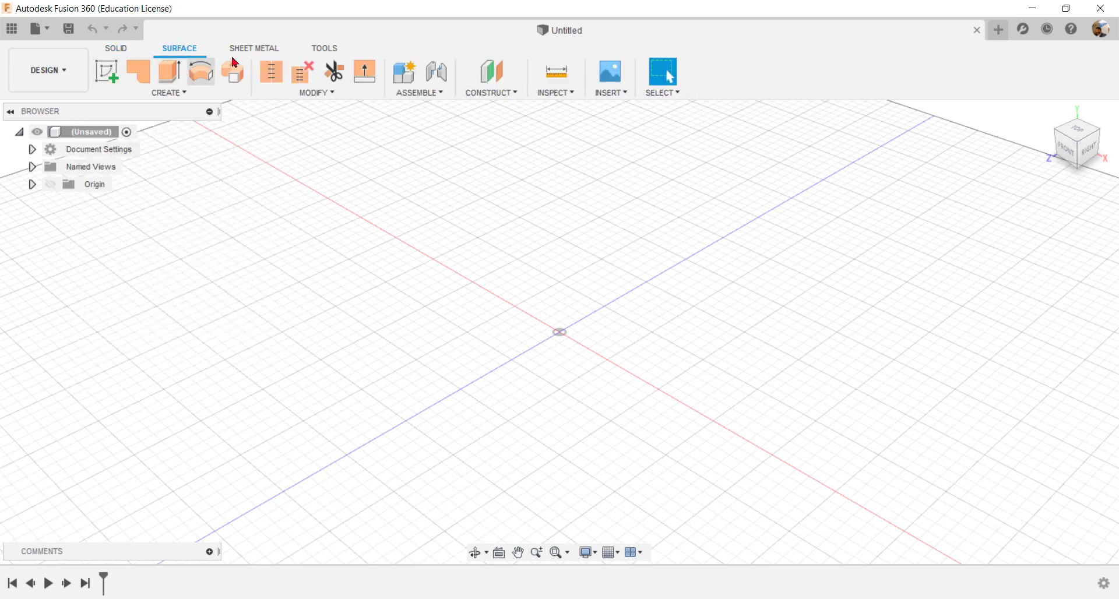
{"action": "left_click", "coordinate": [274, 48]}
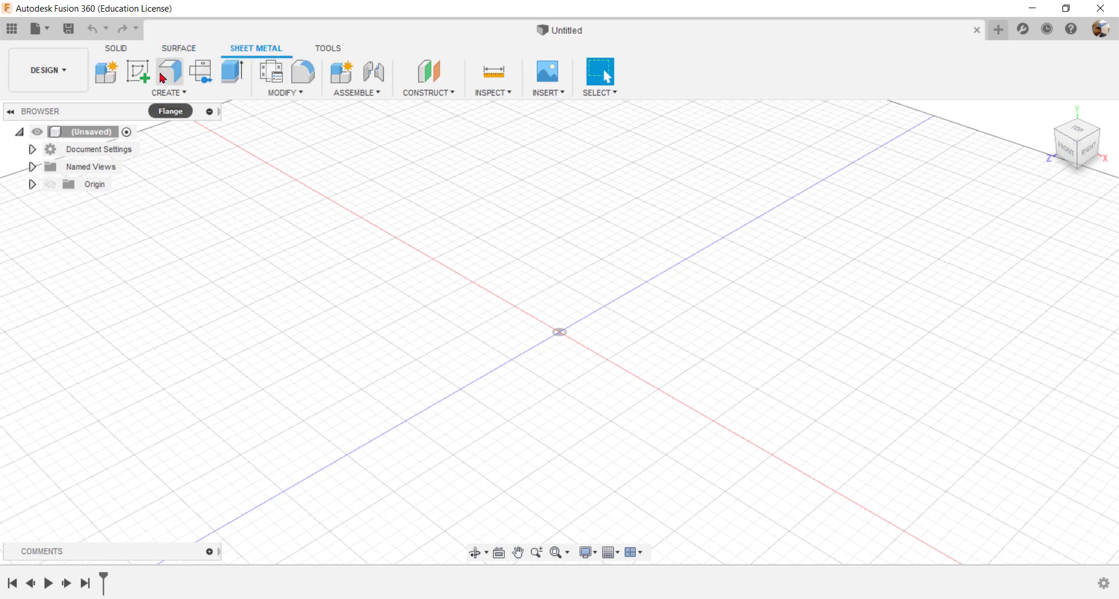
{"action": "left_click", "coordinate": [125, 49]}
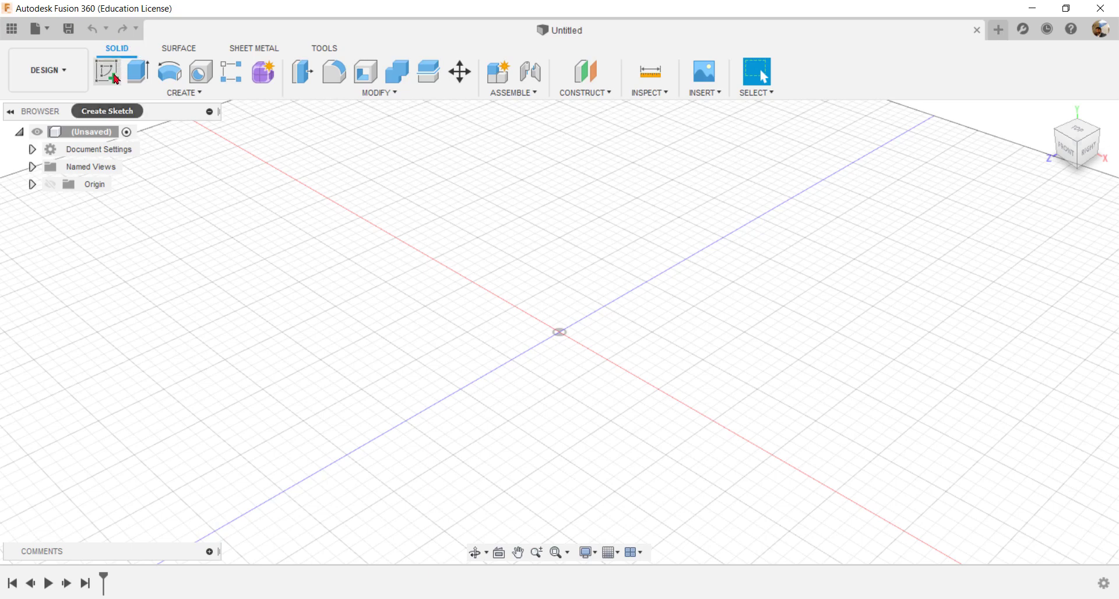
{"action": "mouse_move", "coordinate": [107, 71]}
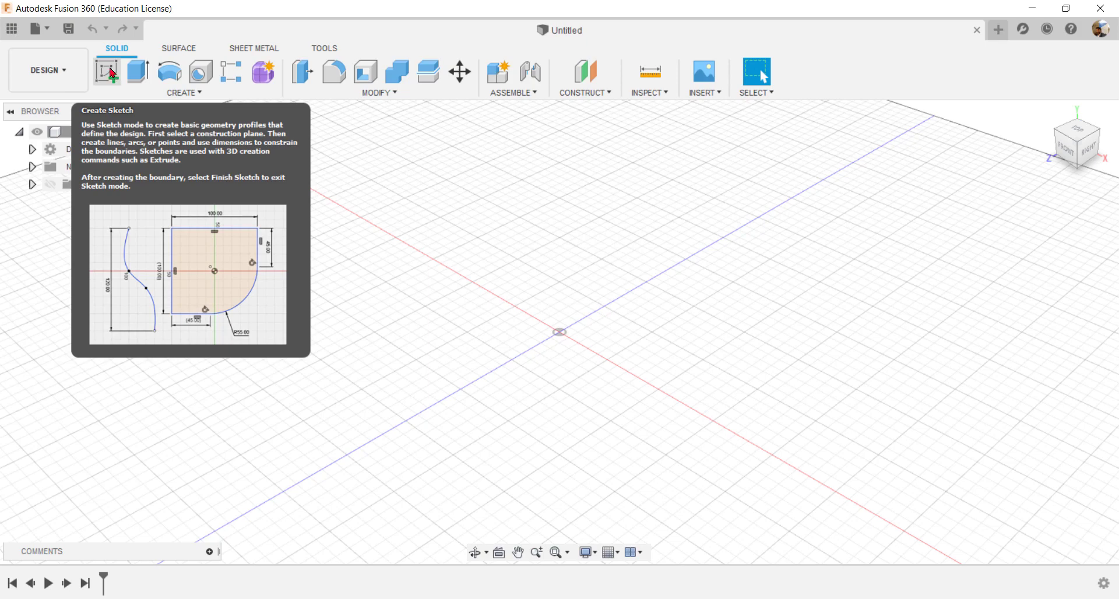
Step: Start a new sketch on the XZ plane, picked from the browser's Origin folder
{"action": "left_click", "coordinate": [111, 73]}
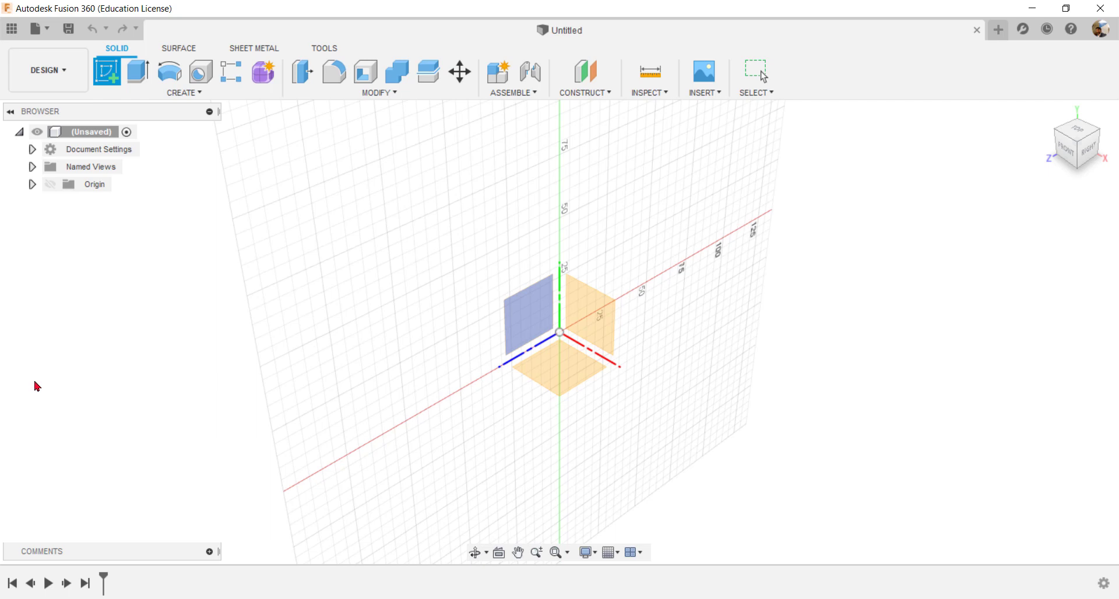
{"action": "left_click", "coordinate": [32, 185]}
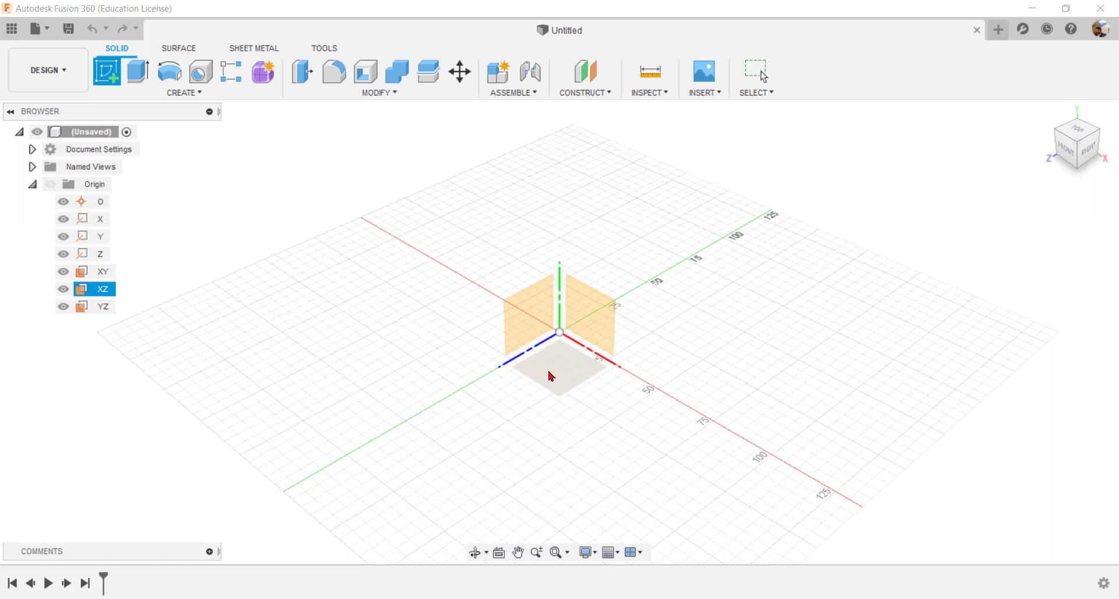
{"action": "left_click", "coordinate": [566, 366]}
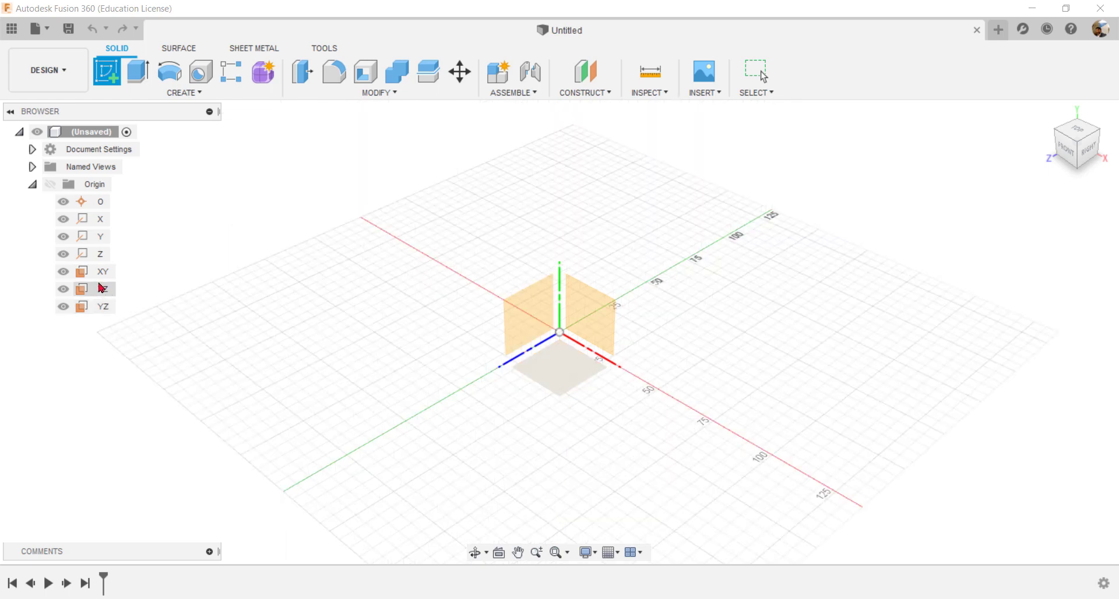
{"action": "left_click", "coordinate": [102, 290]}
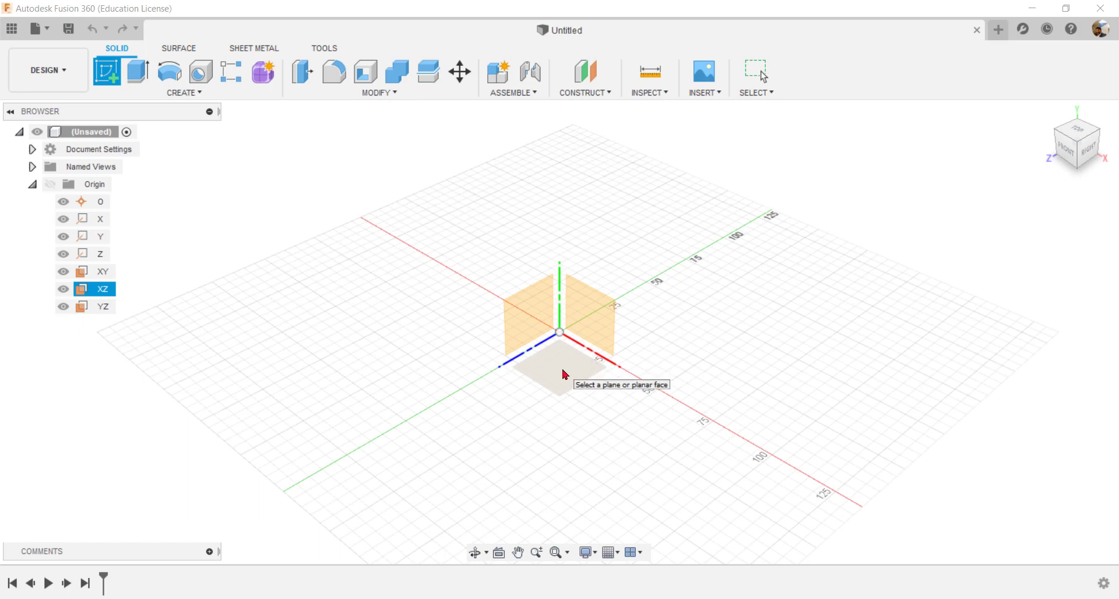
{"action": "left_click", "coordinate": [565, 376]}
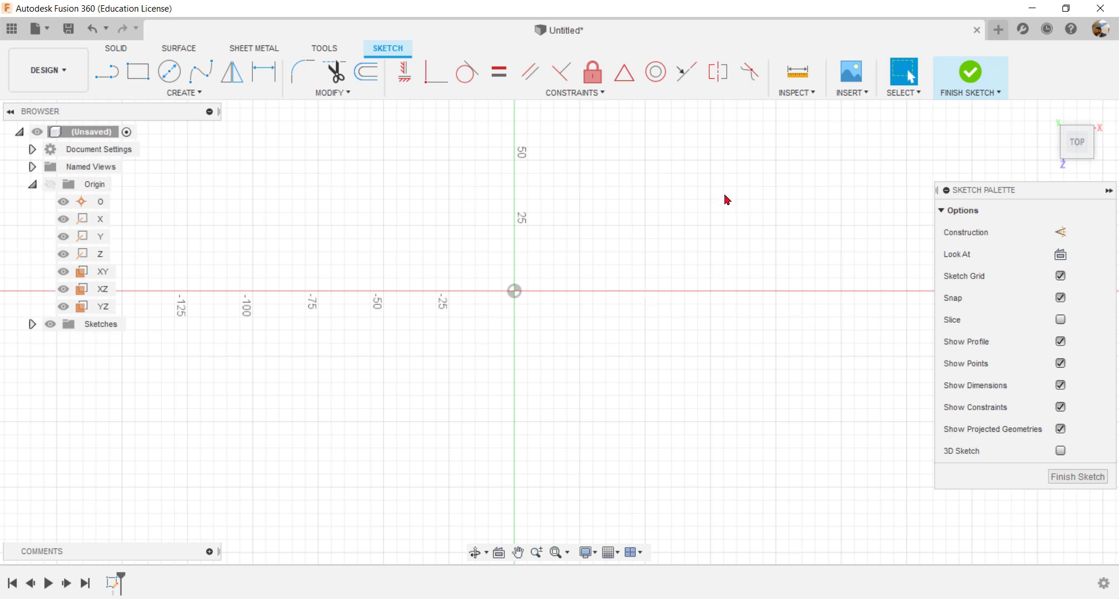
Step: Pan the origin to the lower left and activate the Line tool
{"action": "middle_click_drag", "start_coordinate": [727, 200], "coordinate": [664, 273]}
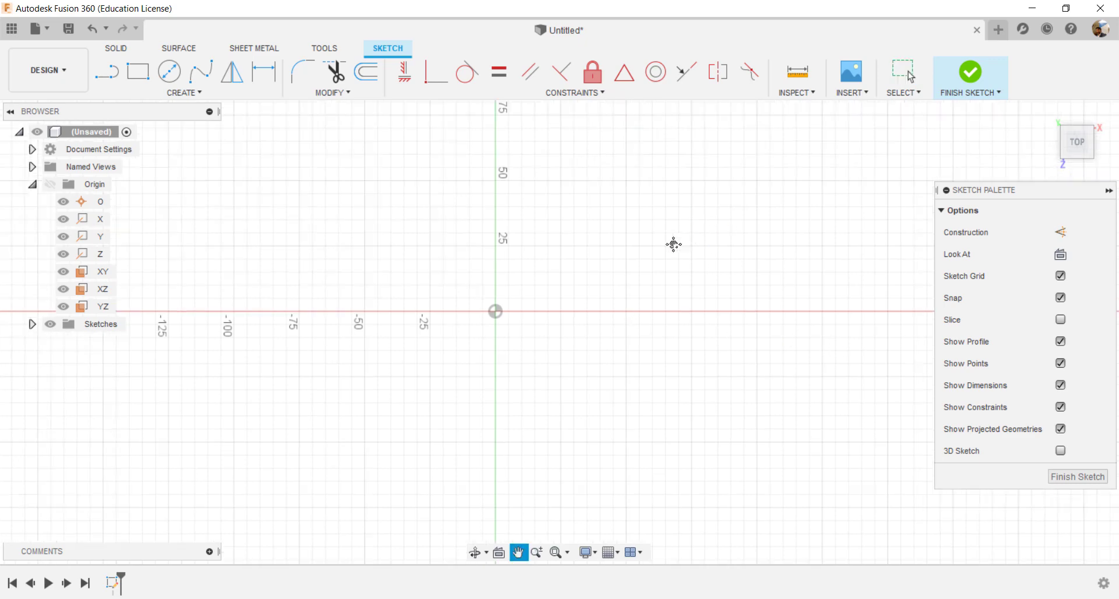
{"action": "left_click", "coordinate": [175, 94]}
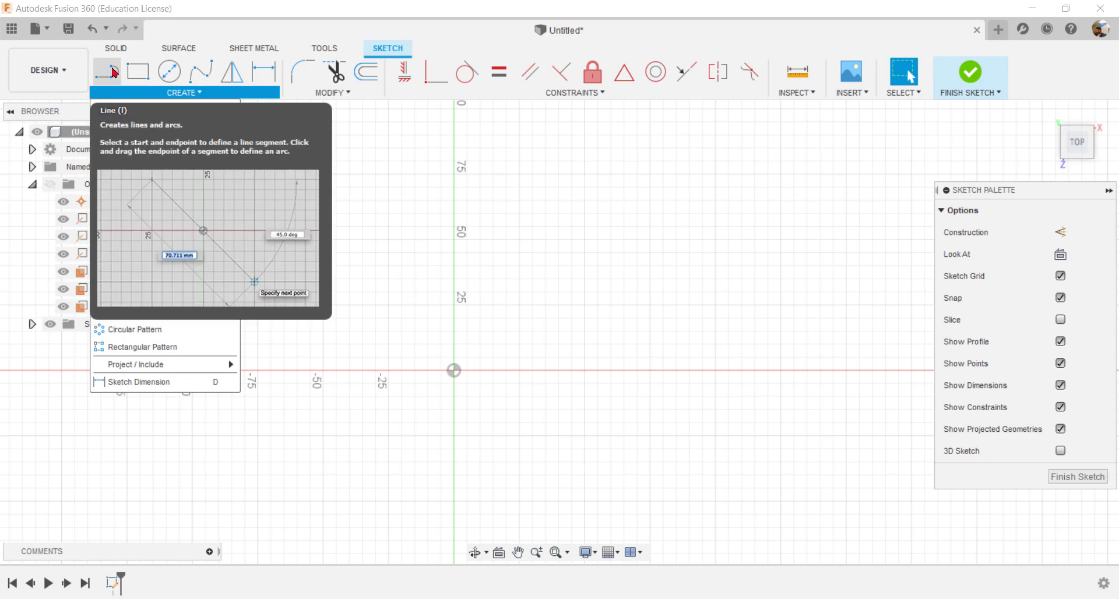
{"action": "left_click", "coordinate": [334, 183]}
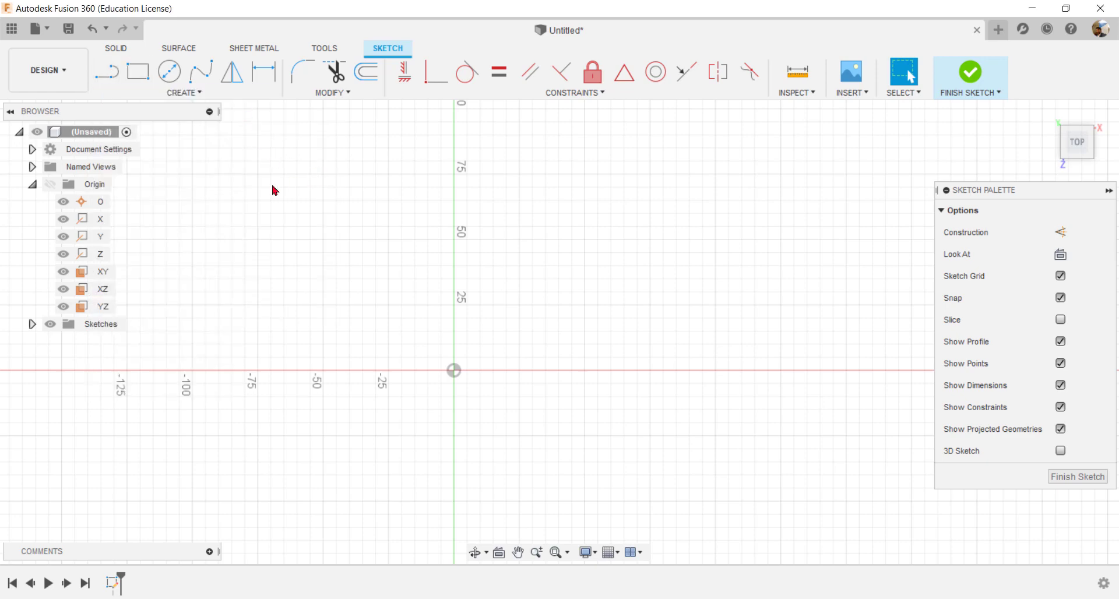
{"action": "left_click", "coordinate": [112, 78]}
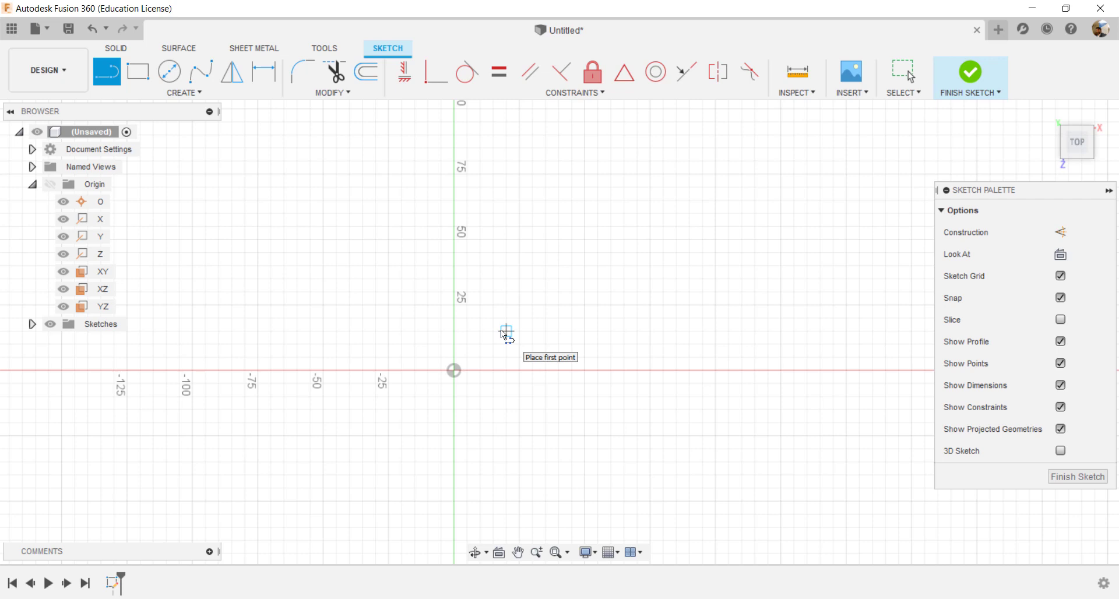
Step: Draw three connected lines from the origin: up-right, down to the x-axis, then down-left
{"action": "left_click", "coordinate": [454, 371]}
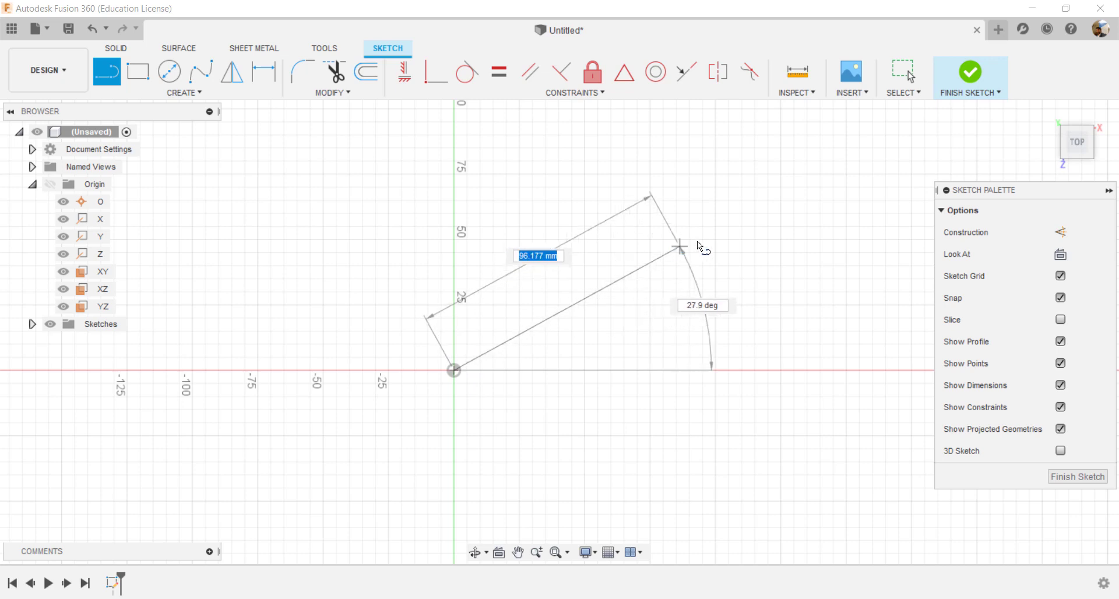
{"action": "left_click", "coordinate": [741, 226]}
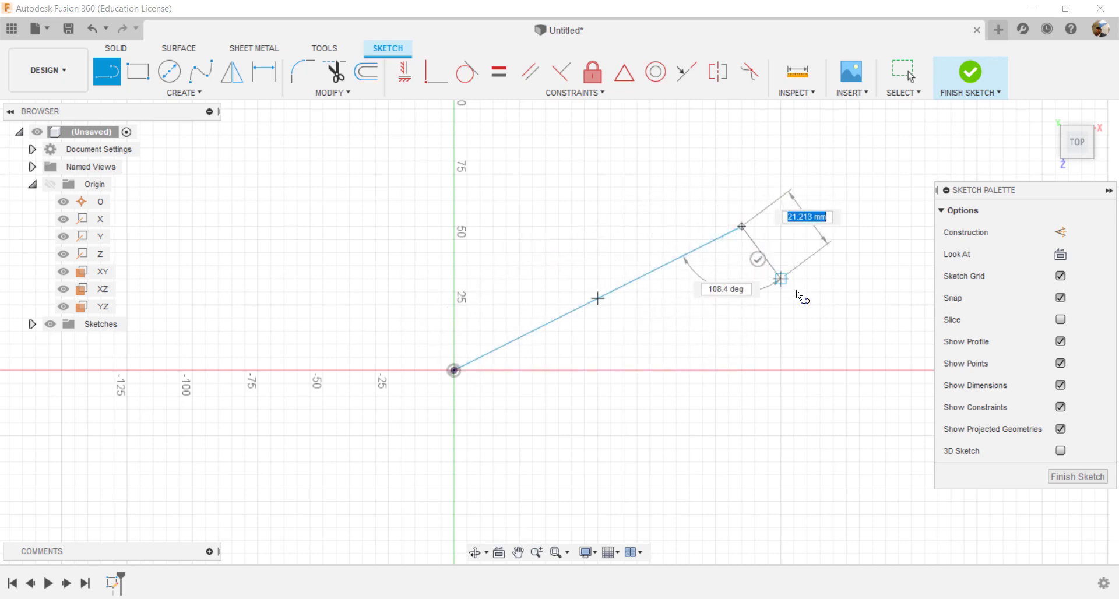
{"action": "left_click", "coordinate": [871, 358]}
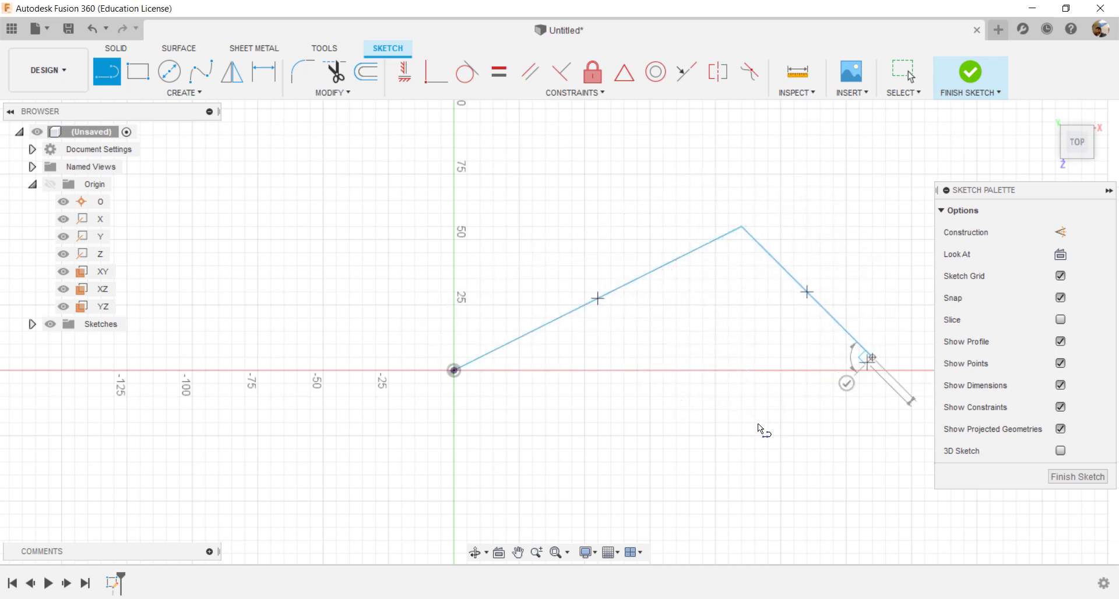
{"action": "left_click", "coordinate": [713, 464]}
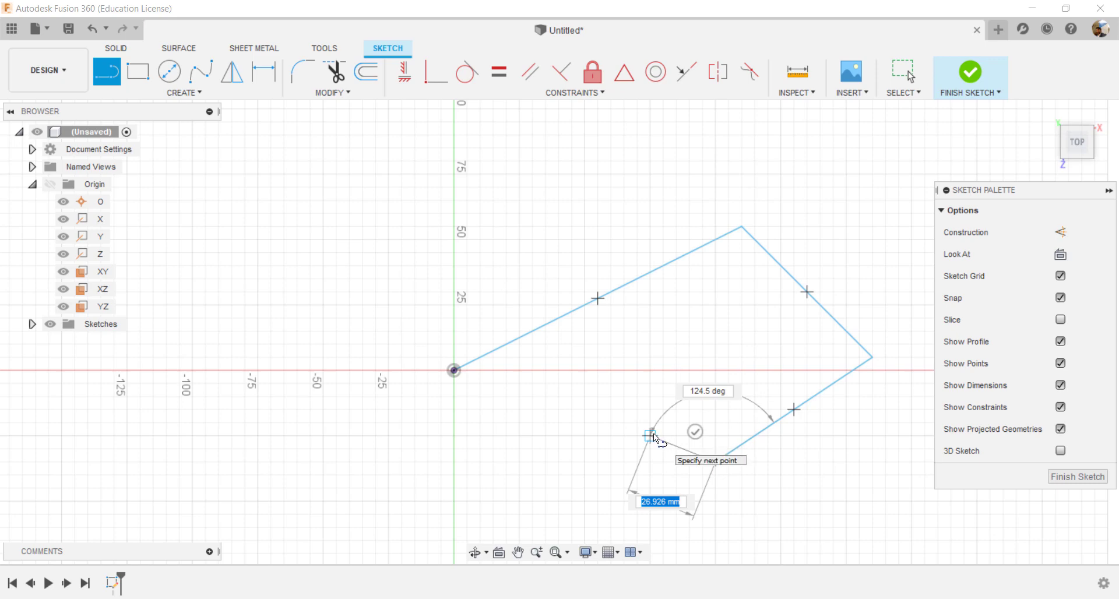
{"action": "left_click", "coordinate": [693, 432]}
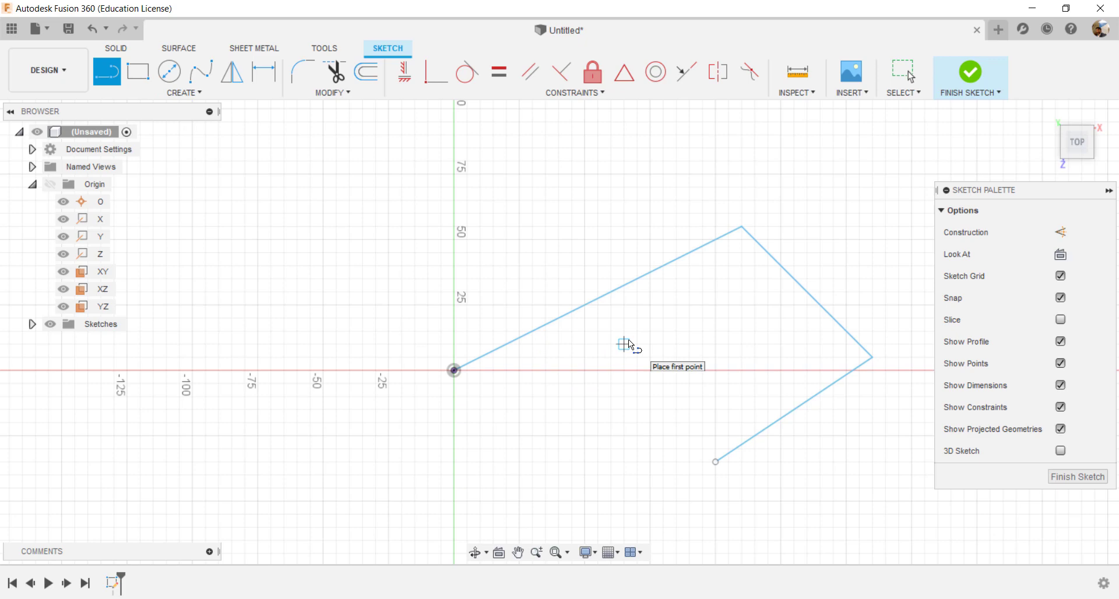
Step: Delete the 72.111 mm lower line, the right diagonal and the line from the origin
{"action": "key", "text": "Escape"}
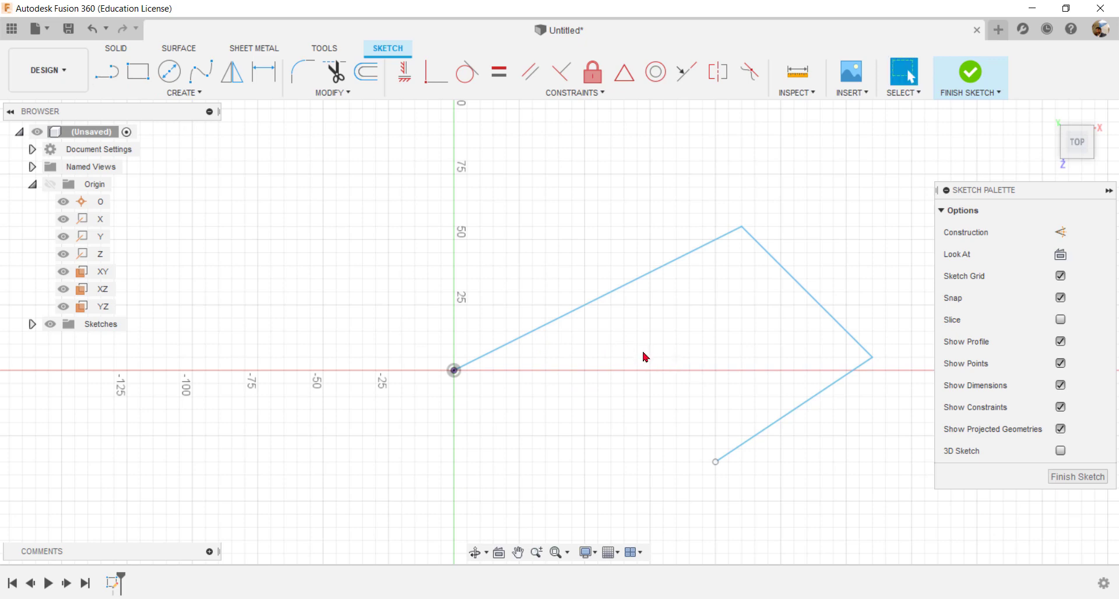
{"action": "left_click", "coordinate": [816, 397]}
{"action": "left_click", "coordinate": [817, 398]}
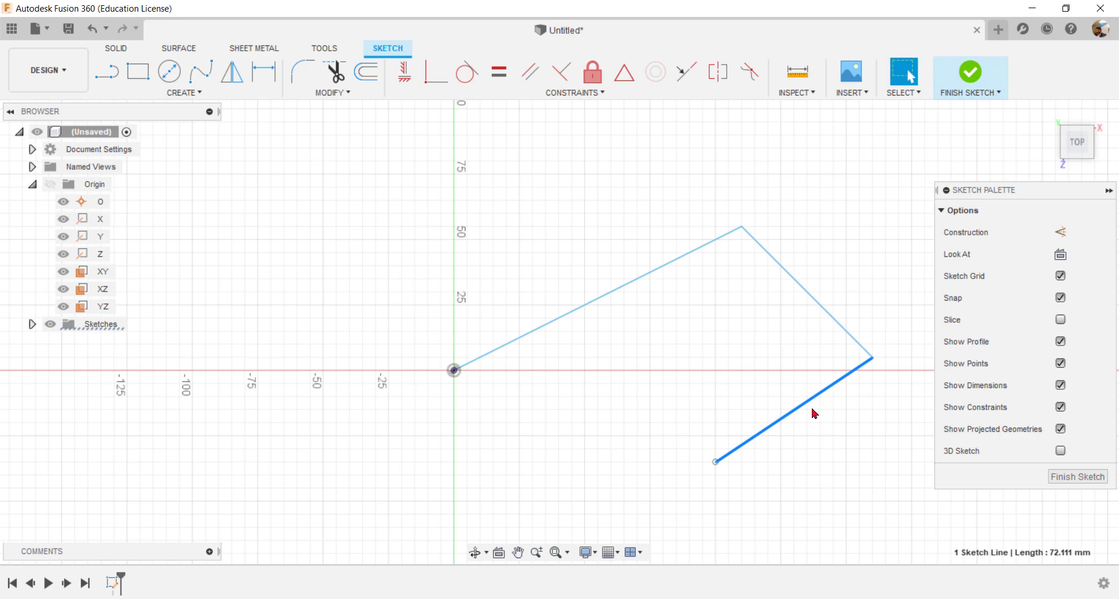
{"action": "key", "text": "Delete"}
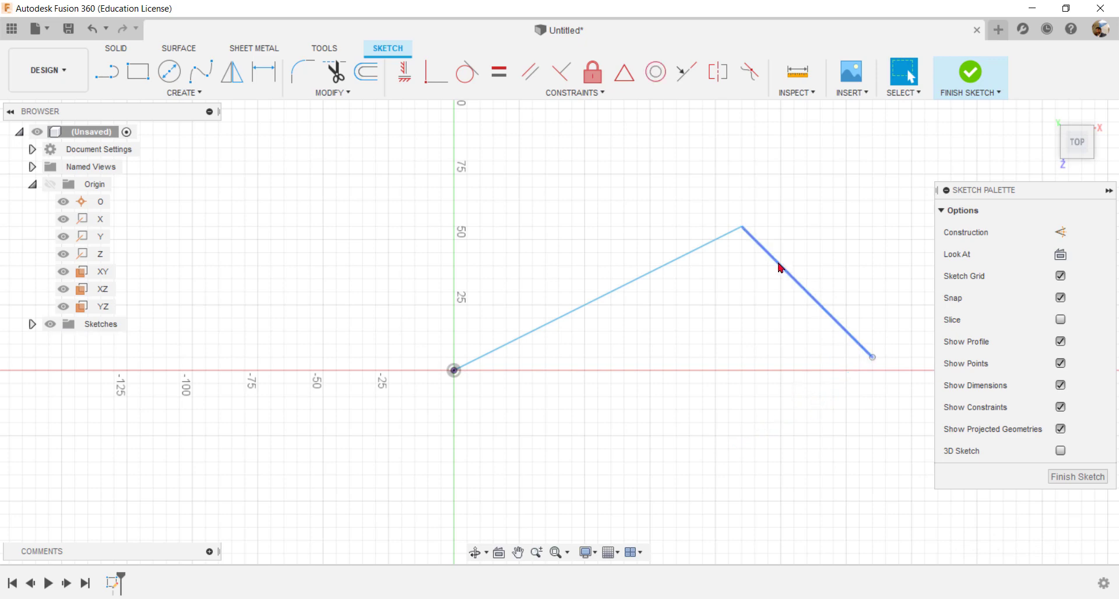
{"action": "left_click", "coordinate": [780, 267]}
{"action": "right_click", "coordinate": [780, 268]}
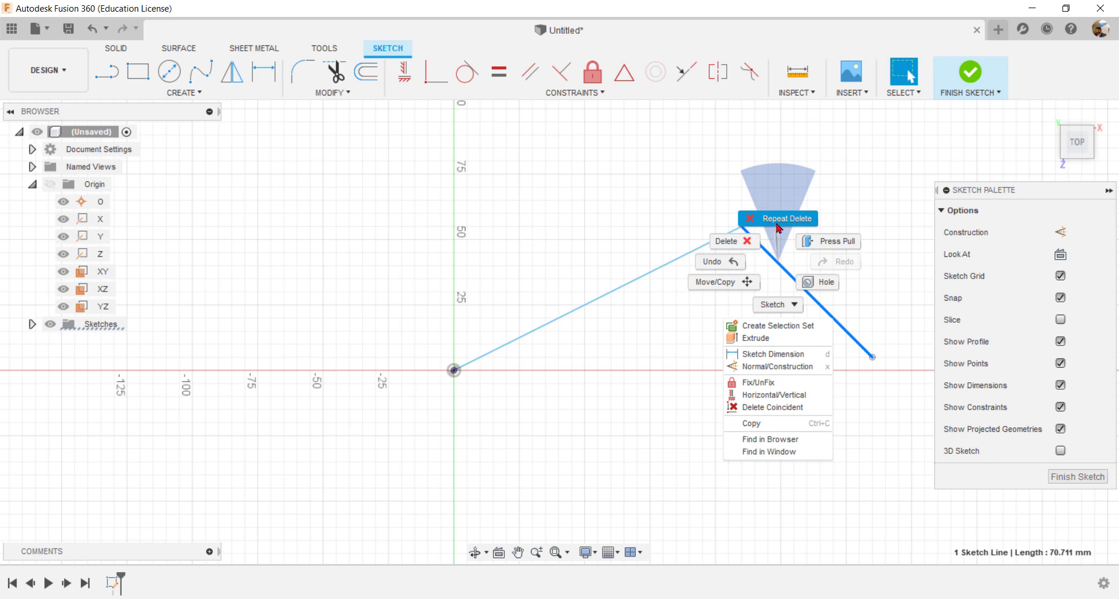
{"action": "left_click", "coordinate": [738, 243]}
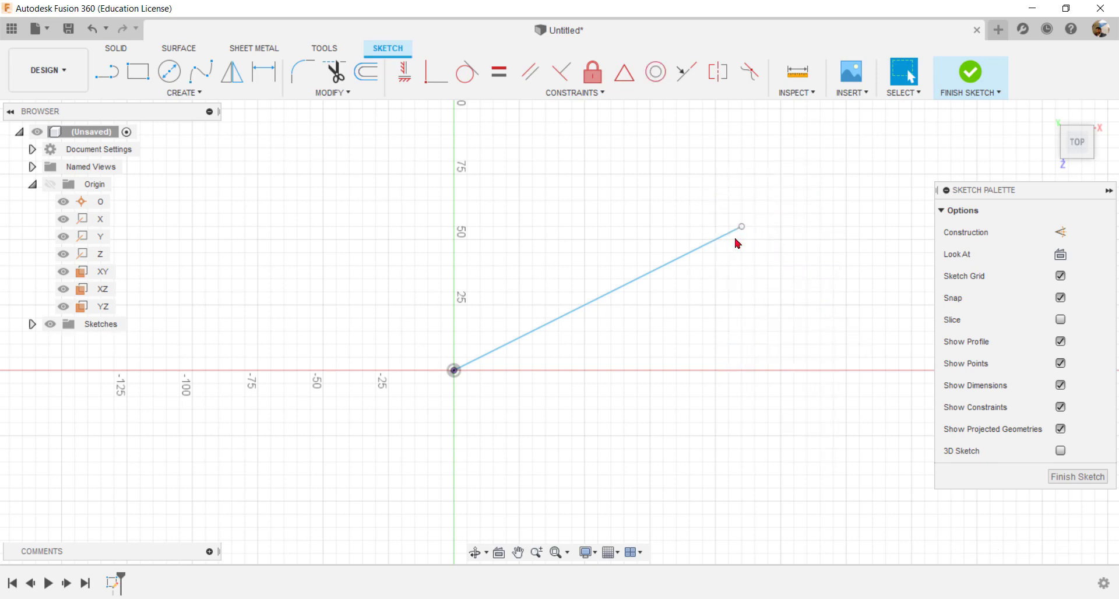
{"action": "left_click", "coordinate": [685, 259]}
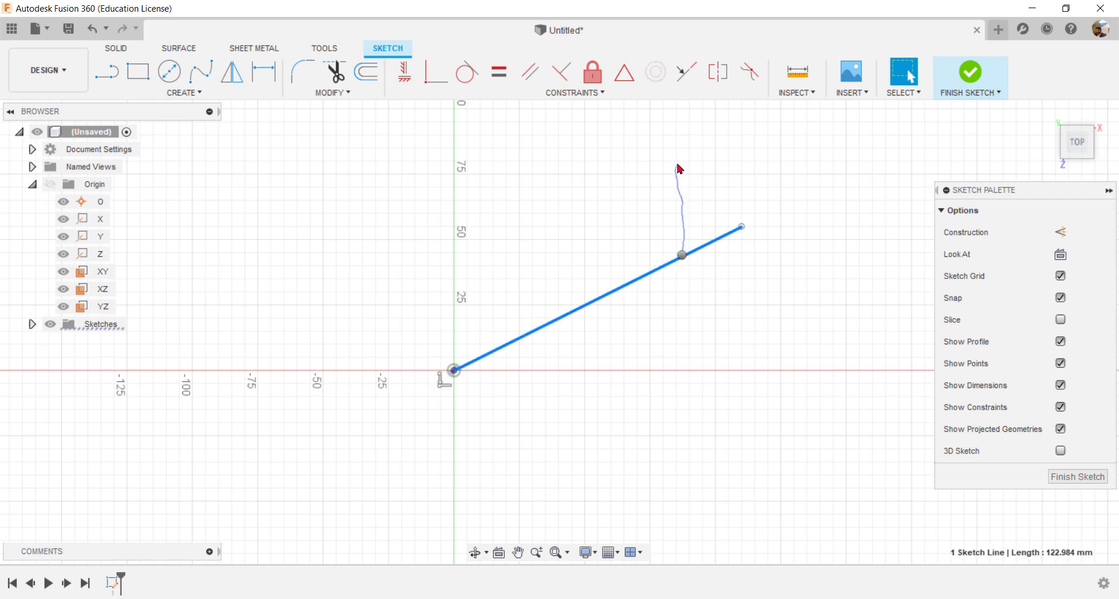
{"action": "key", "text": "Delete"}
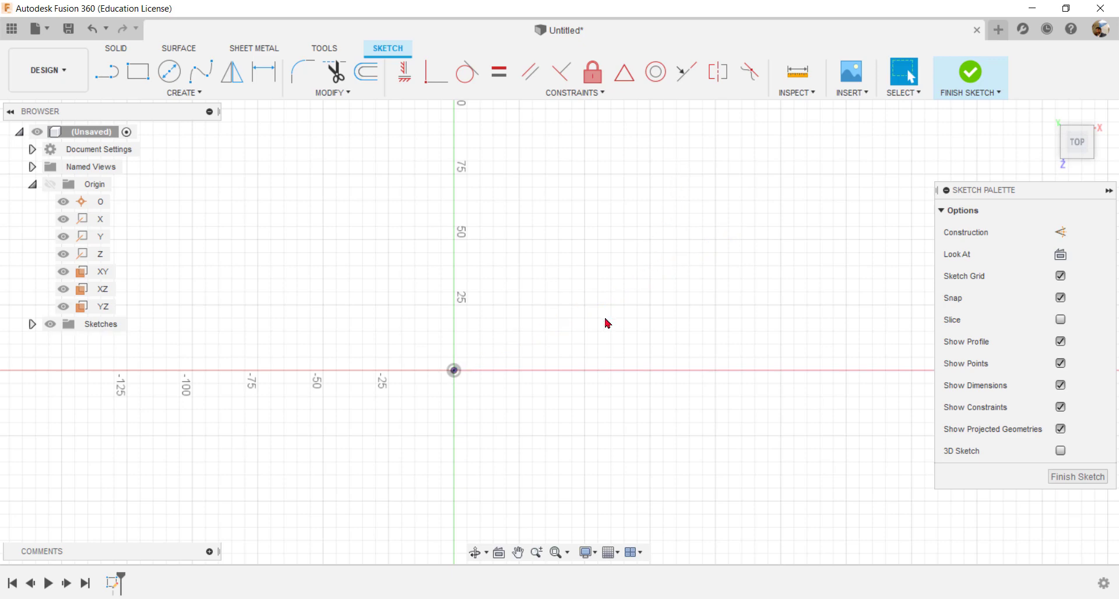
Step: Draw two lines from the origin rising to a peak and sloping down right
{"action": "middle_click_drag", "start_coordinate": [632, 312], "coordinate": [699, 256]}
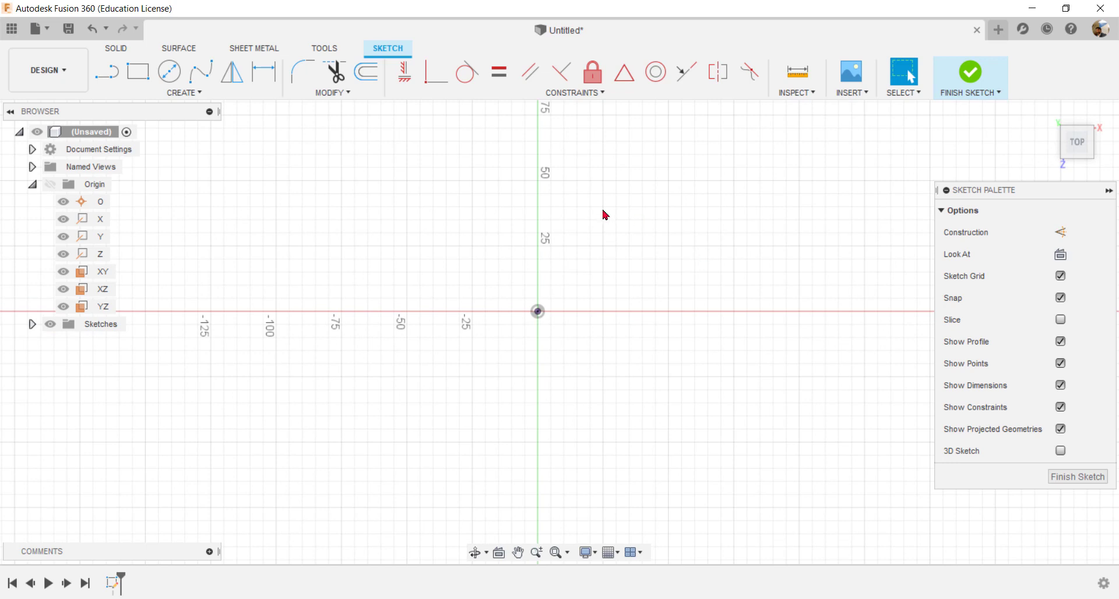
{"action": "left_click", "coordinate": [174, 94]}
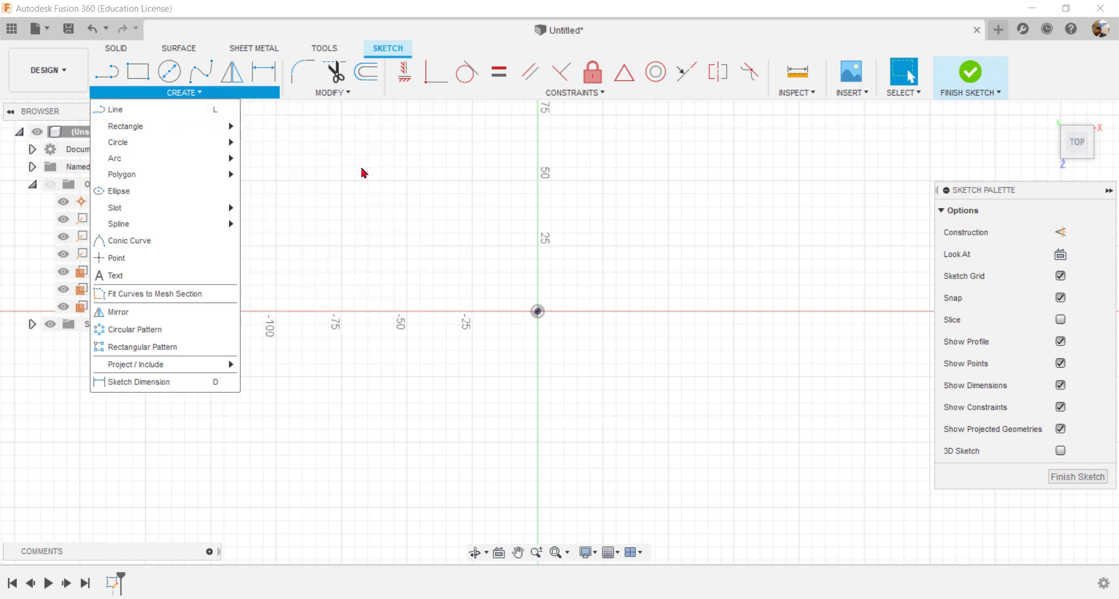
{"action": "left_click", "coordinate": [458, 245]}
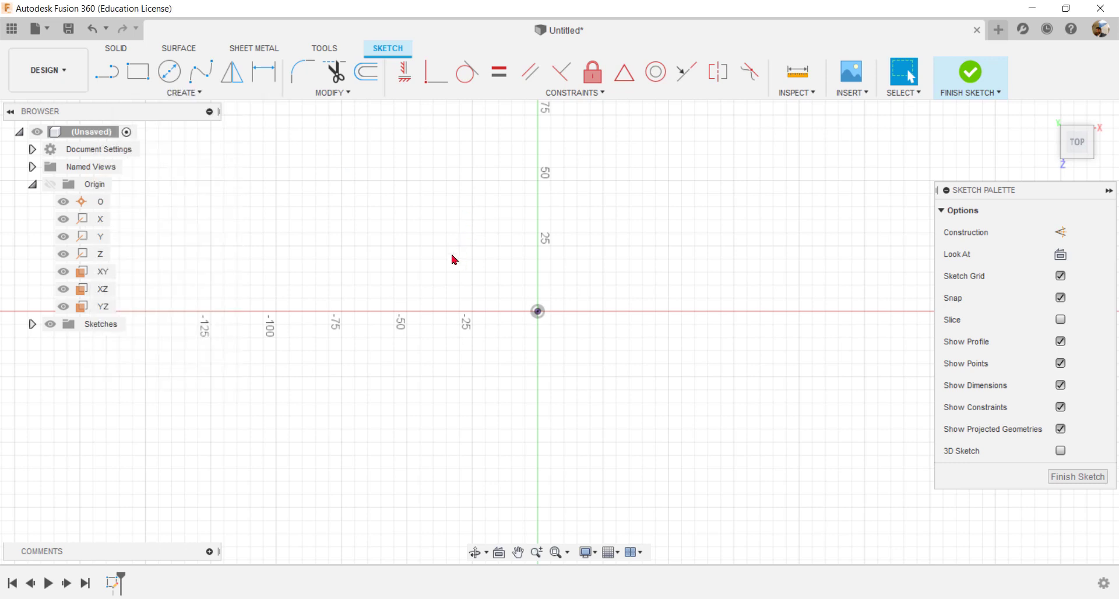
{"action": "key", "text": "l"}
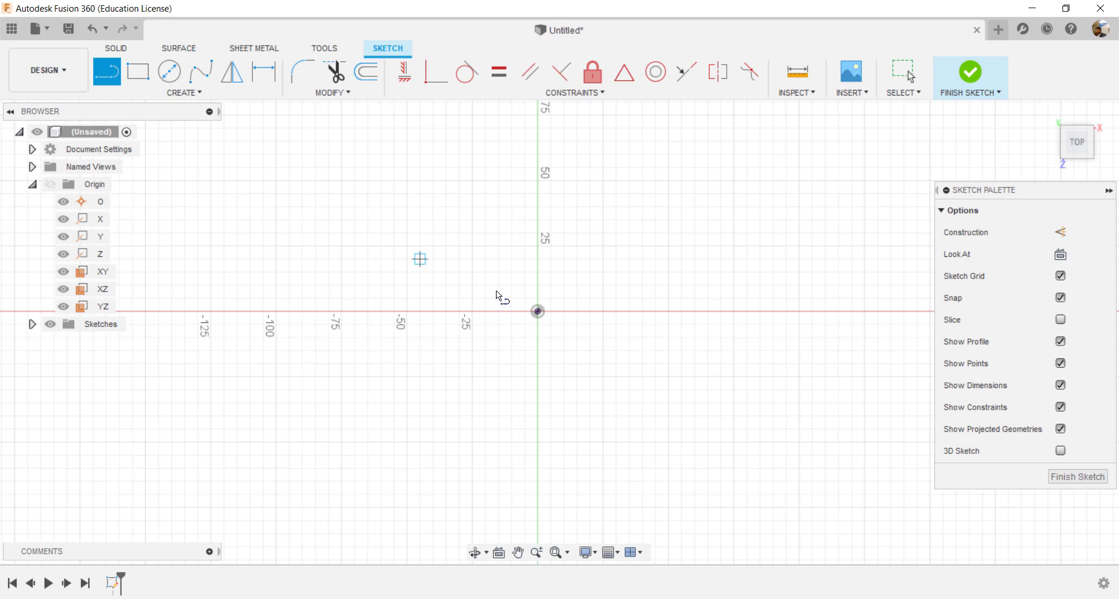
{"action": "left_click", "coordinate": [538, 312]}
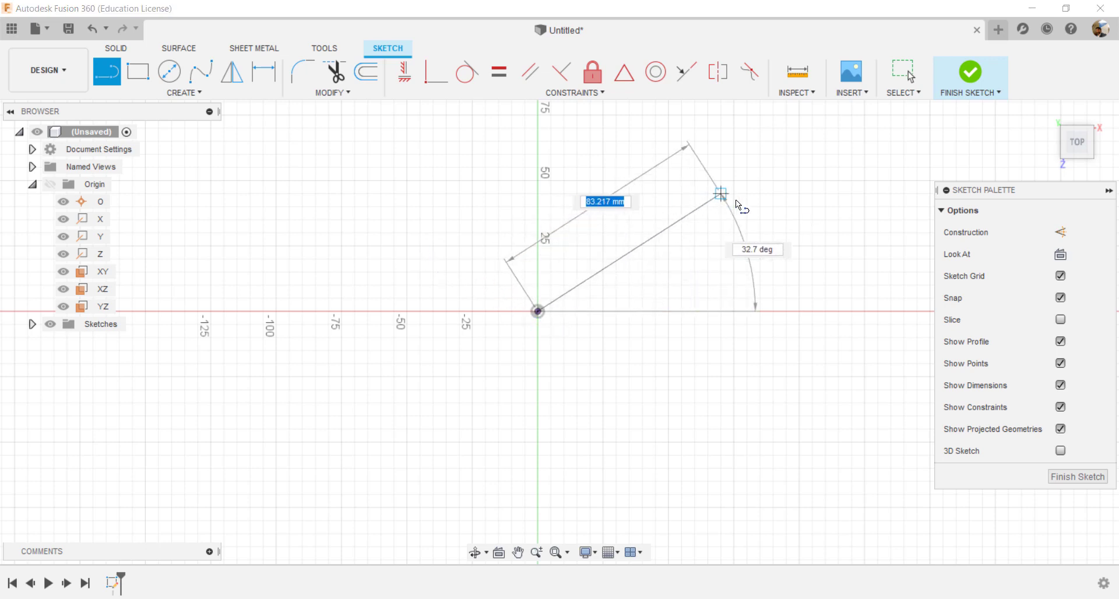
{"action": "left_click", "coordinate": [734, 207]}
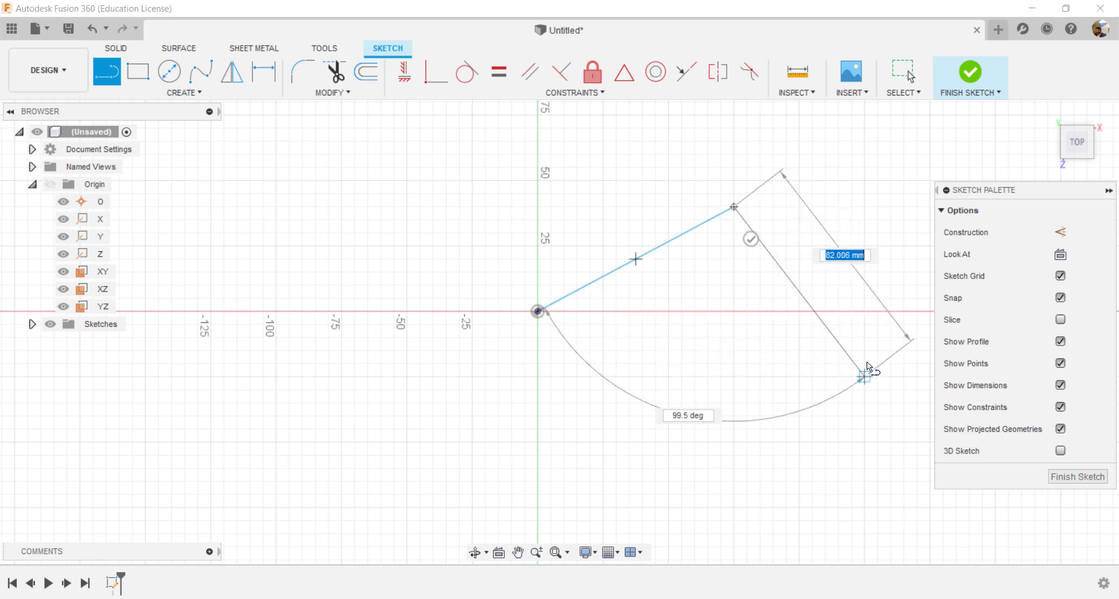
{"action": "left_click", "coordinate": [855, 280]}
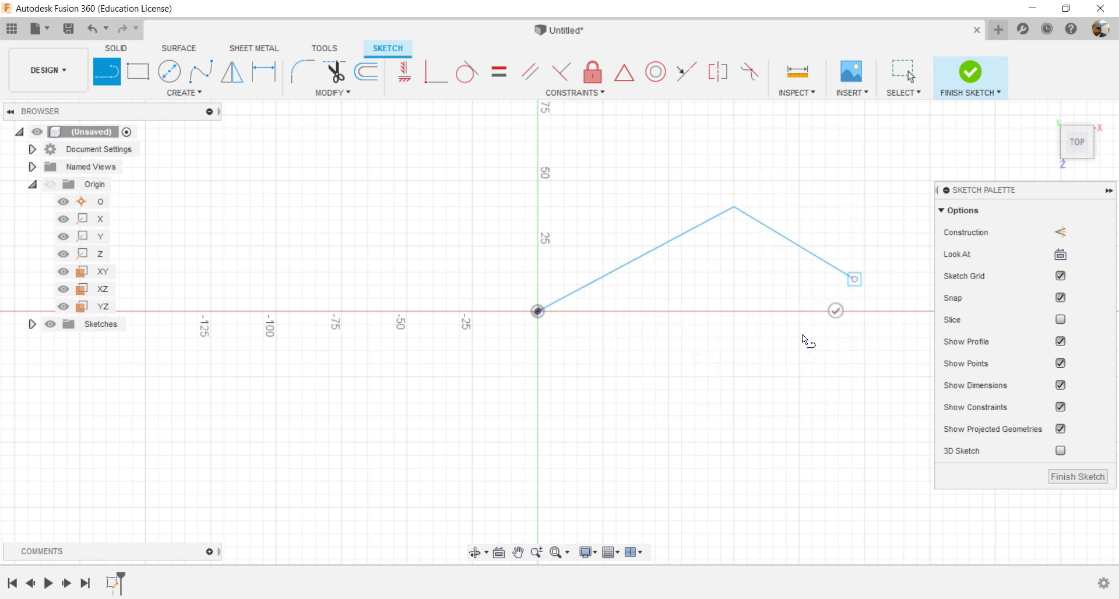
{"action": "left_click", "coordinate": [833, 311]}
{"action": "key", "text": "Escape"}
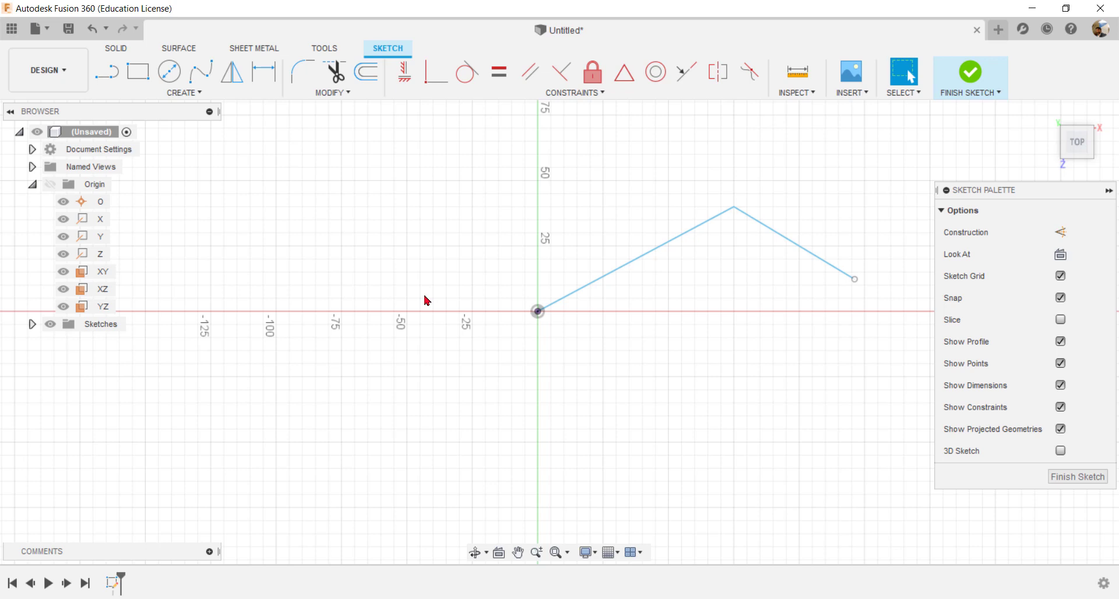
Step: Draw an 80 × 55 mm two-point rectangle above the axis, left of the origin
{"action": "left_click", "coordinate": [197, 94]}
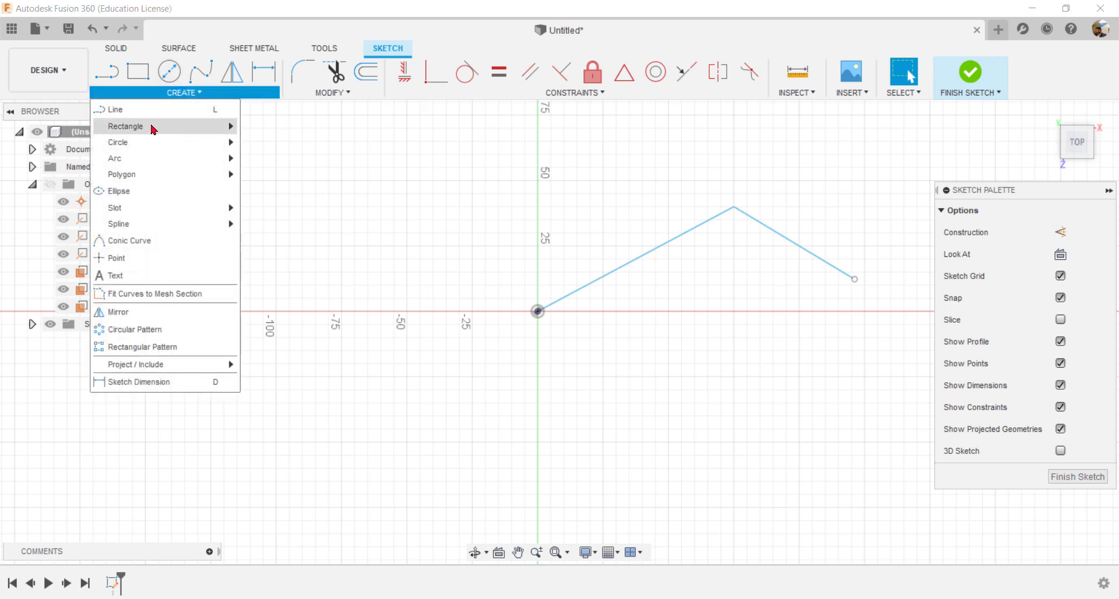
{"action": "mouse_move", "coordinate": [132, 126]}
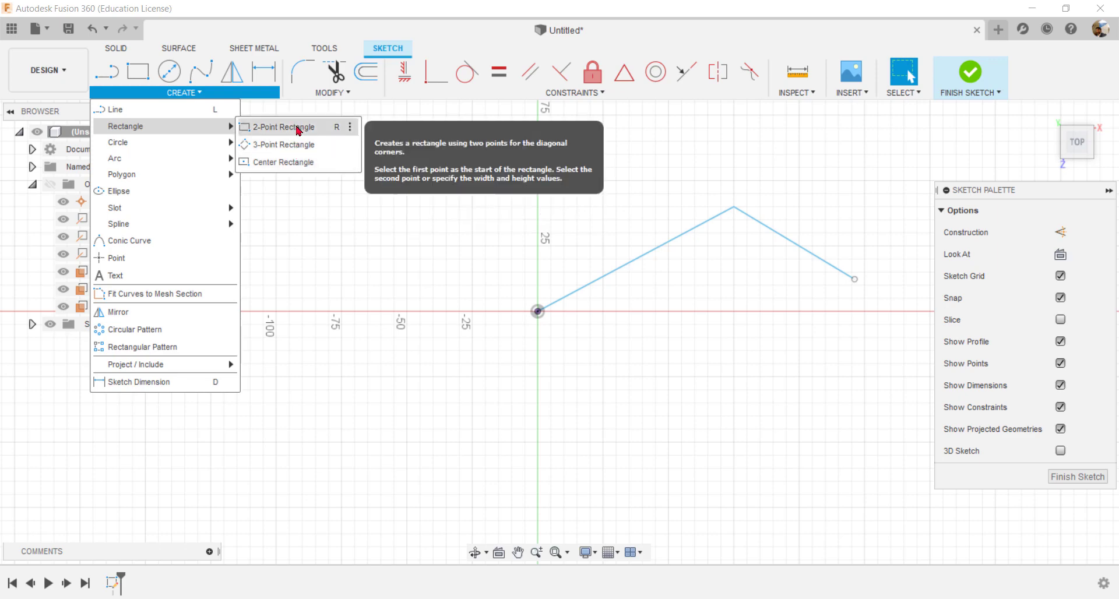
{"action": "left_click", "coordinate": [297, 130]}
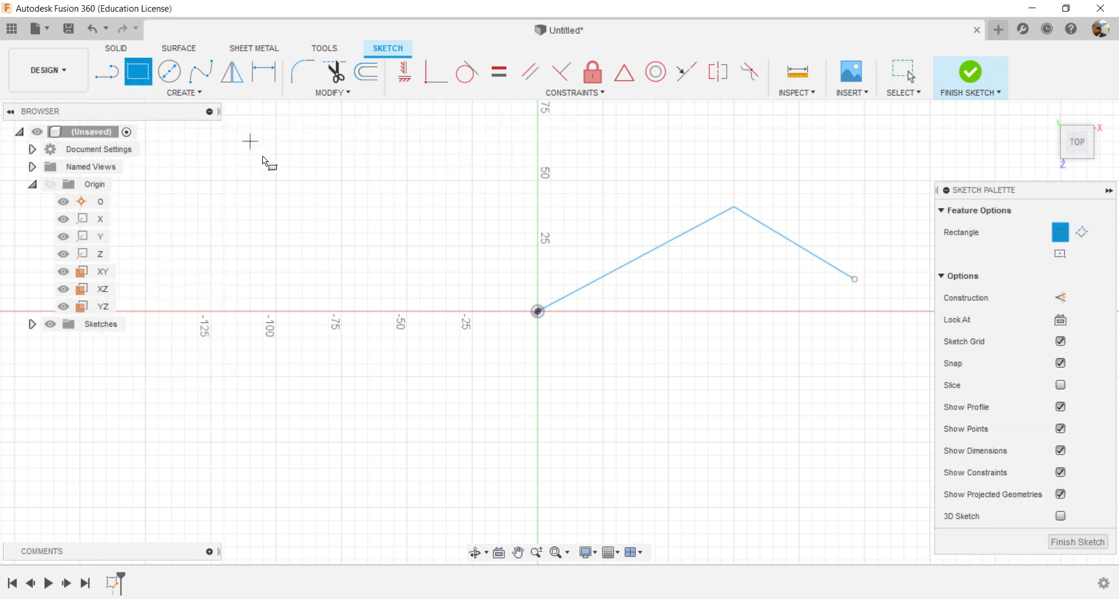
{"action": "left_click", "coordinate": [250, 142]}
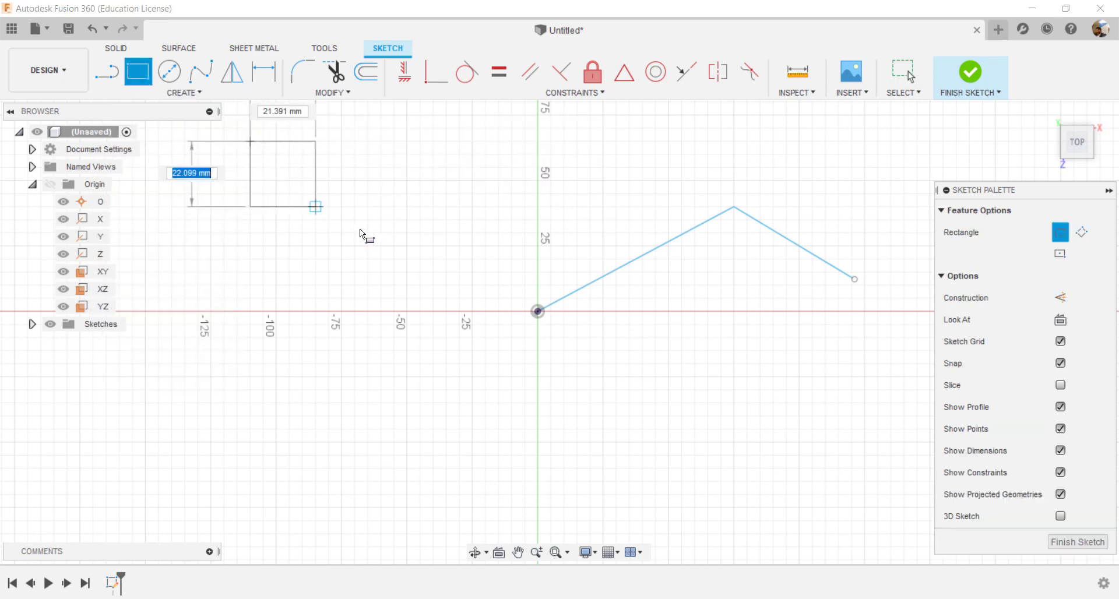
{"action": "left_click", "coordinate": [460, 289]}
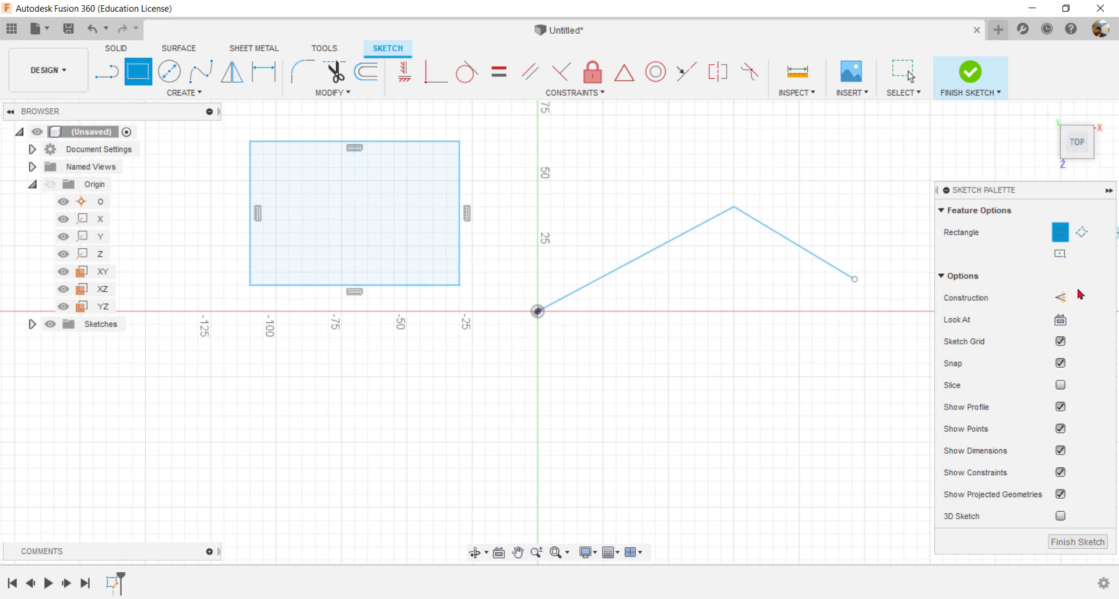
{"action": "mouse_move", "coordinate": [1082, 232]}
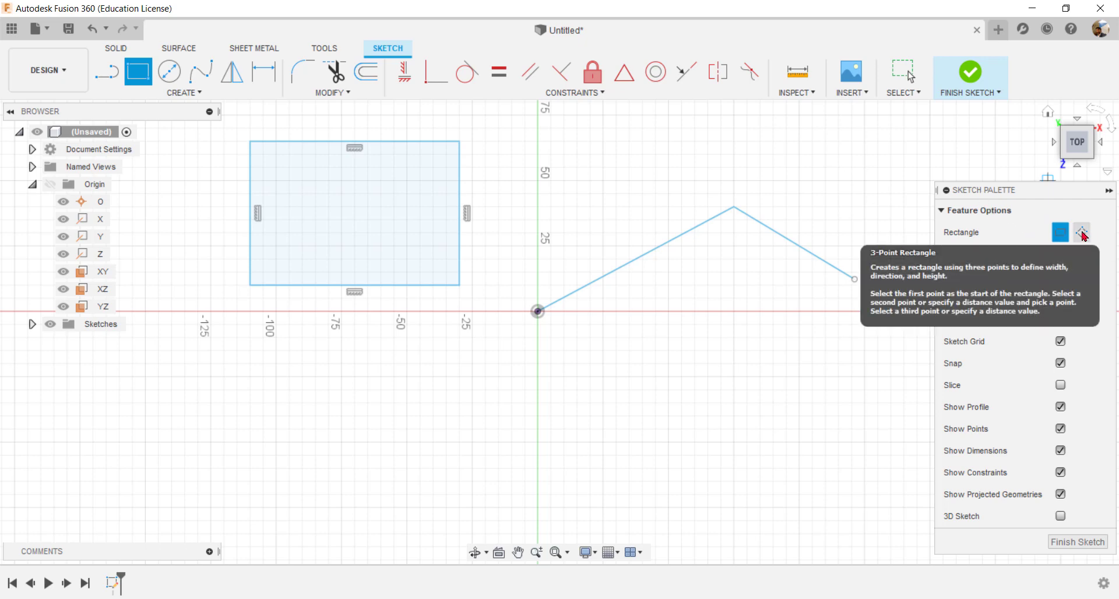
{"action": "left_click", "coordinate": [1083, 232]}
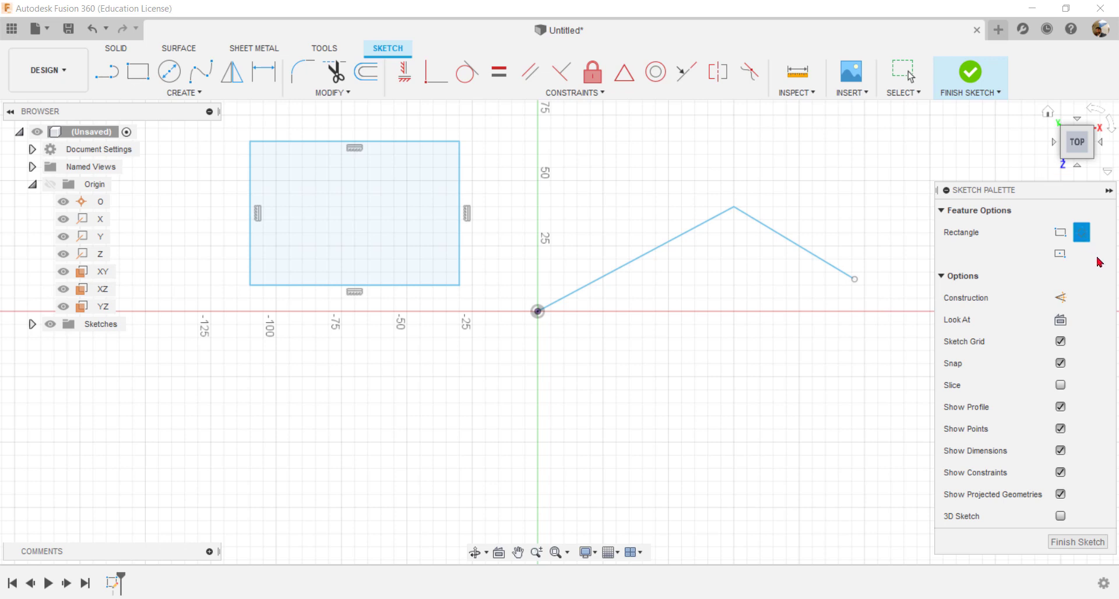
Step: Draw a 125 × 70 mm three-point rectangle below the axis, straddling the vertical axis
{"action": "left_click", "coordinate": [406, 351]}
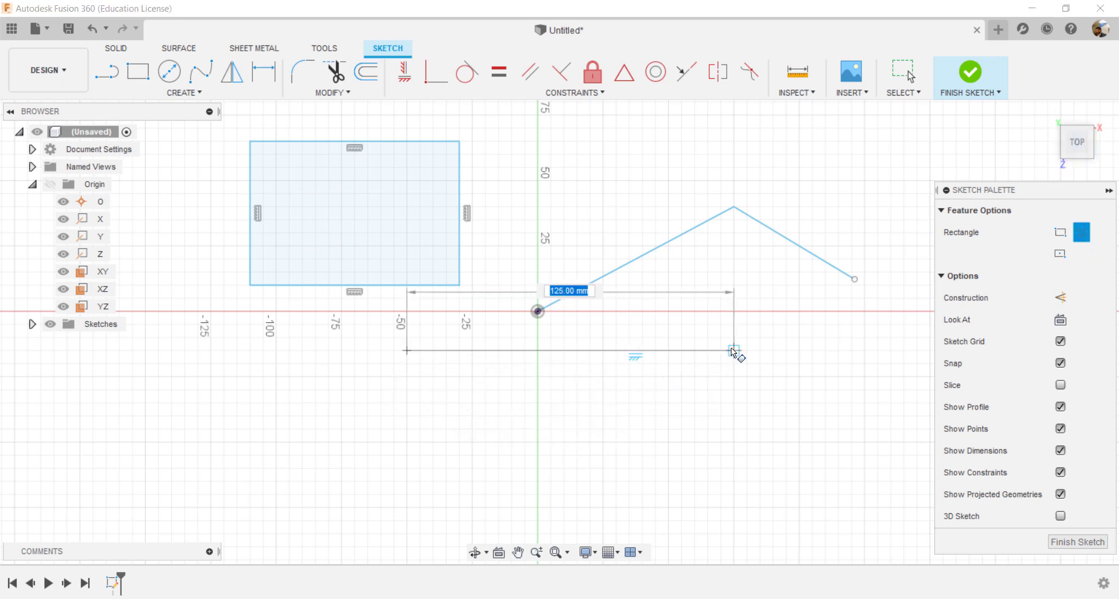
{"action": "left_click", "coordinate": [736, 352]}
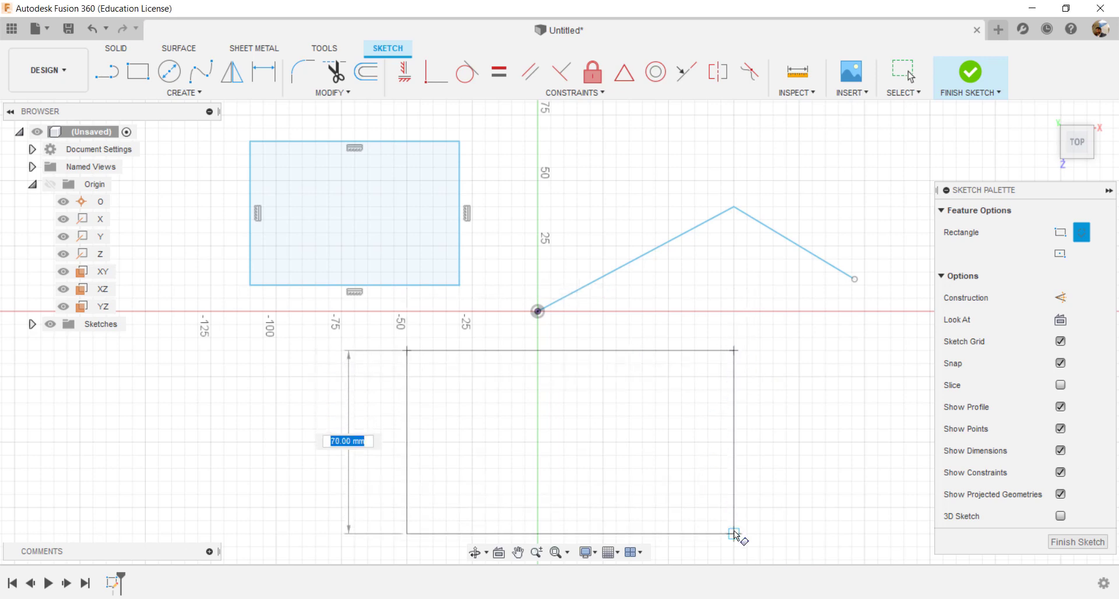
{"action": "left_click", "coordinate": [735, 533]}
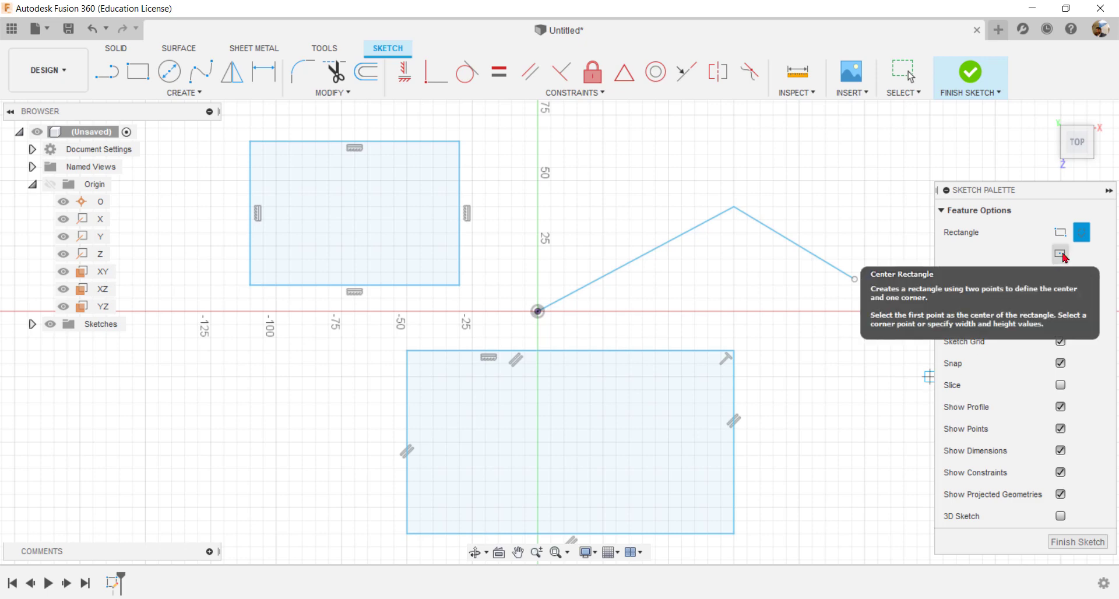
{"action": "left_click", "coordinate": [1063, 256]}
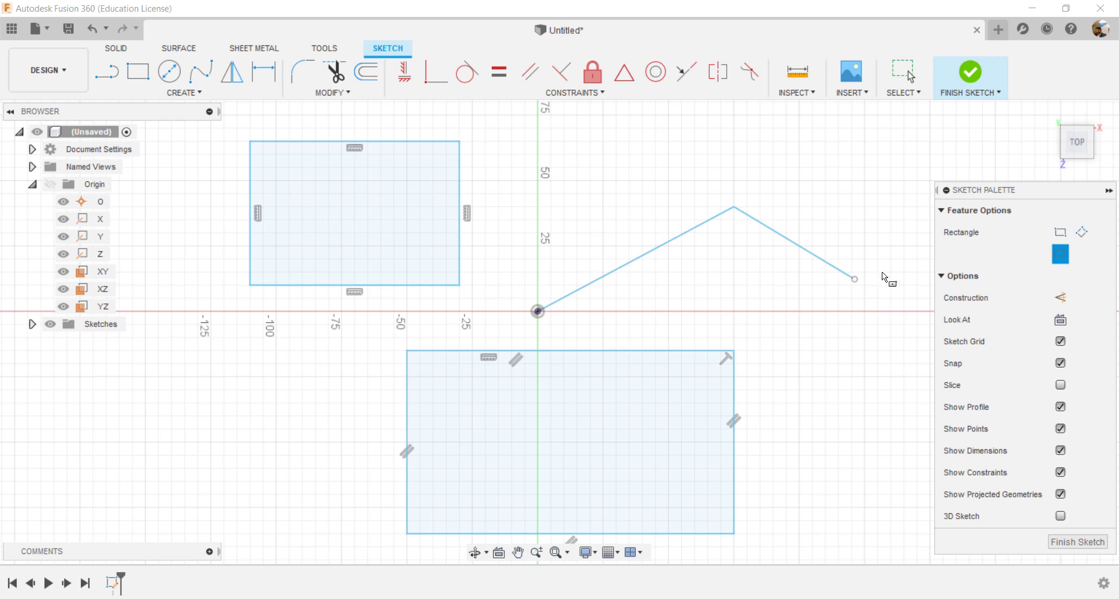
Step: Draw a center-point rectangle with construction diagonals lower left of the origin
{"action": "left_click", "coordinate": [198, 403]}
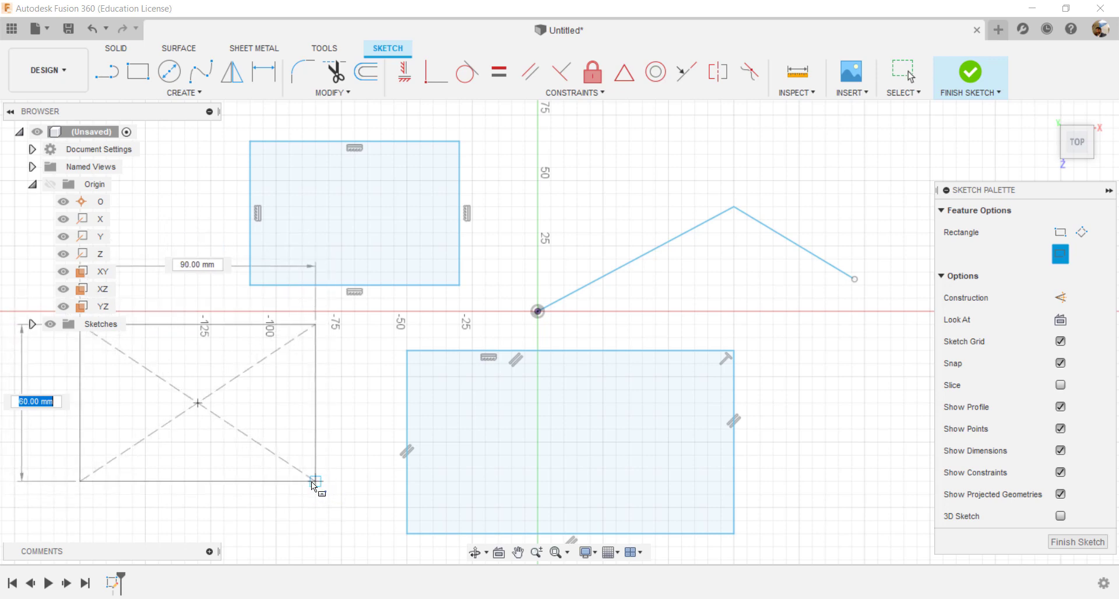
{"action": "left_click", "coordinate": [302, 482]}
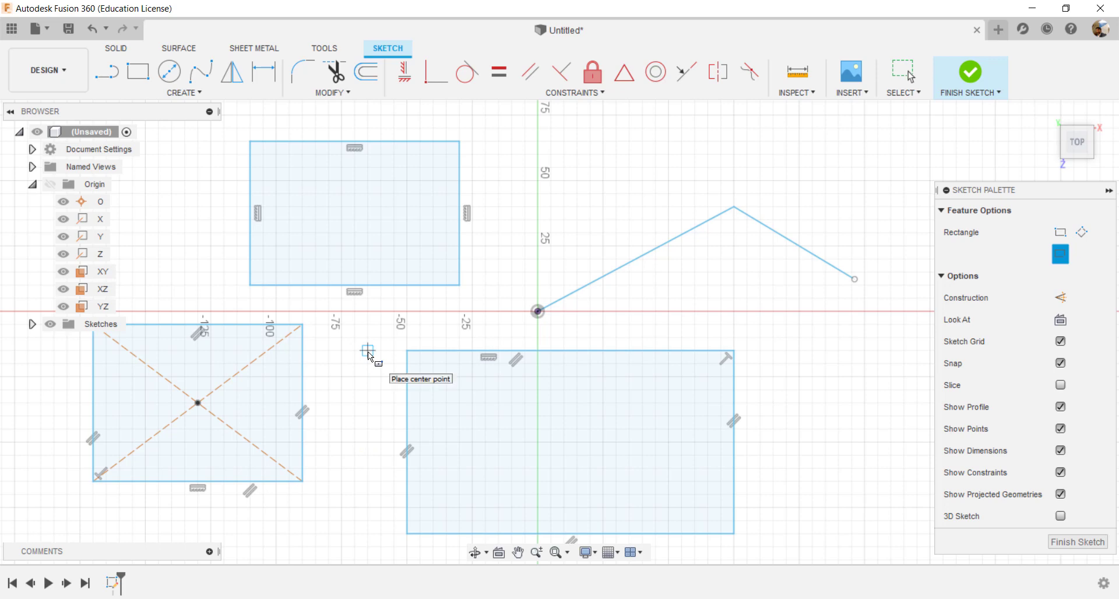
{"action": "key", "text": "Escape"}
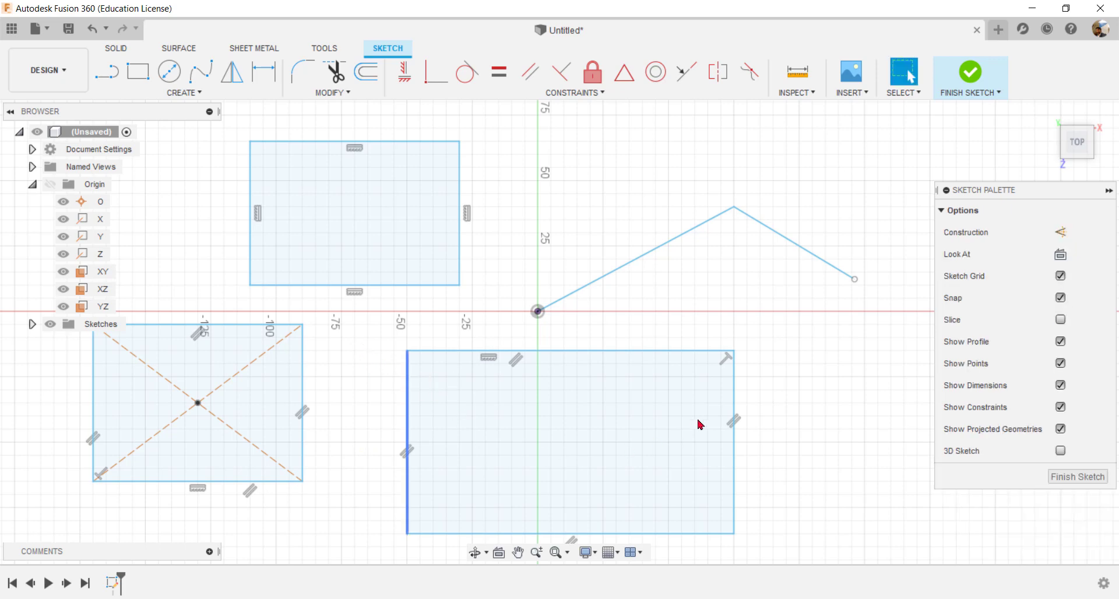
Step: Zoom out and pan so the whole sketch shows with space around it
{"action": "scroll", "coordinate": [805, 404], "scroll_direction": "down", "scroll_amount": 1}
{"action": "scroll", "coordinate": [804, 405], "scroll_direction": "down", "scroll_amount": 1}
{"action": "scroll", "coordinate": [838, 440], "scroll_direction": "down", "scroll_amount": 1}
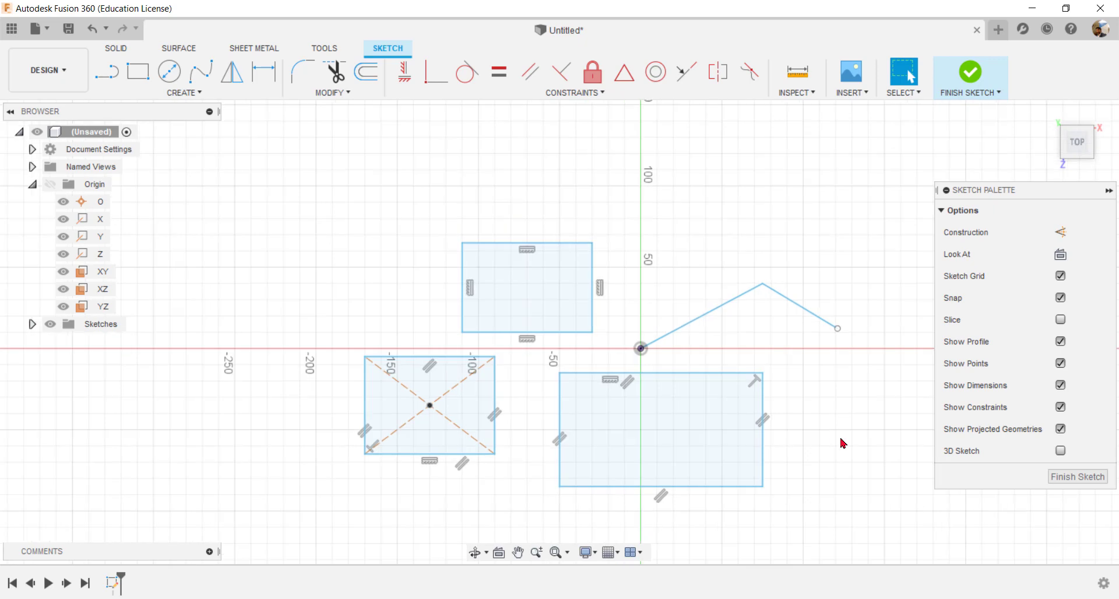
{"action": "mouse_move", "coordinate": [843, 443]}
{"action": "middle_mouse_down"}
{"action": "mouse_move", "coordinate": [642, 437]}
{"action": "mouse_move", "coordinate": [619, 425]}
{"action": "middle_mouse_up"}
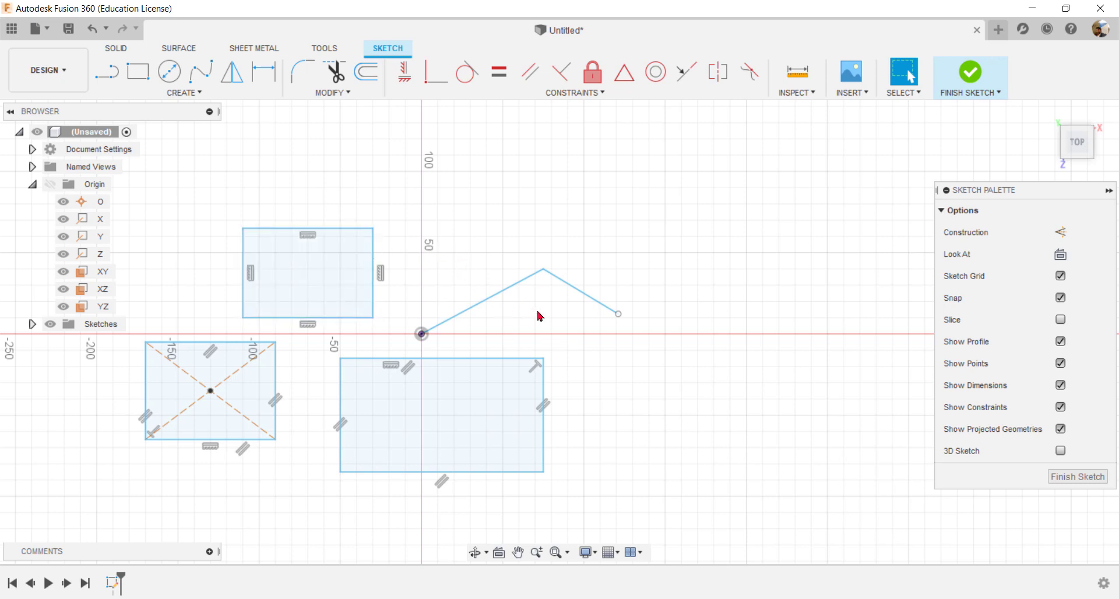
{"action": "middle_click_drag", "start_coordinate": [541, 315], "coordinate": [563, 335]}
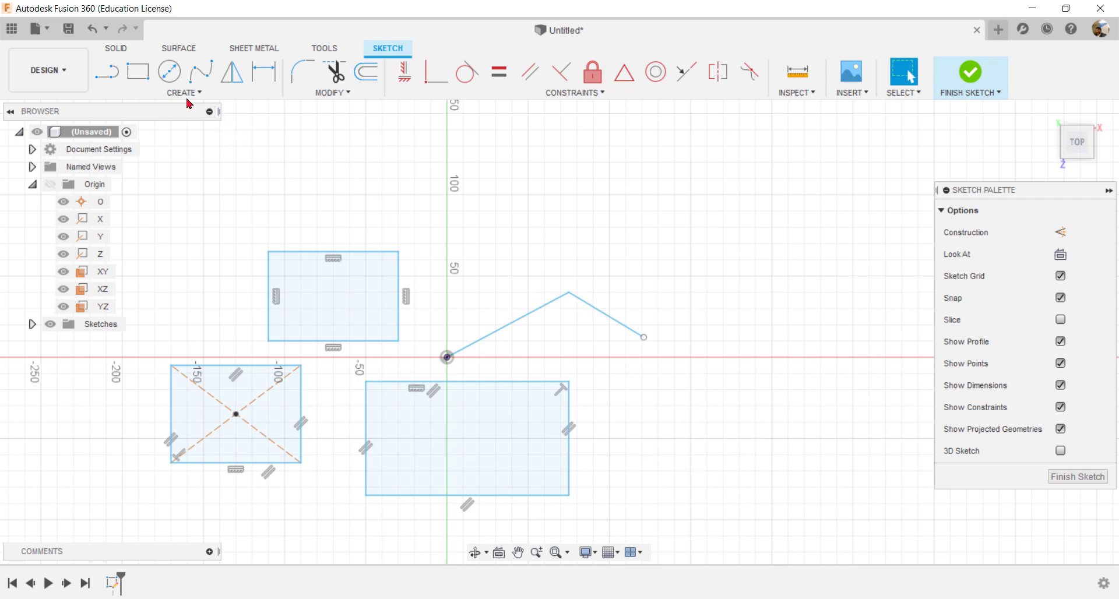
Step: Start a line on the vertical axis 100 mm above the origin, with its length locked at 100 mm
{"action": "left_click", "coordinate": [109, 77]}
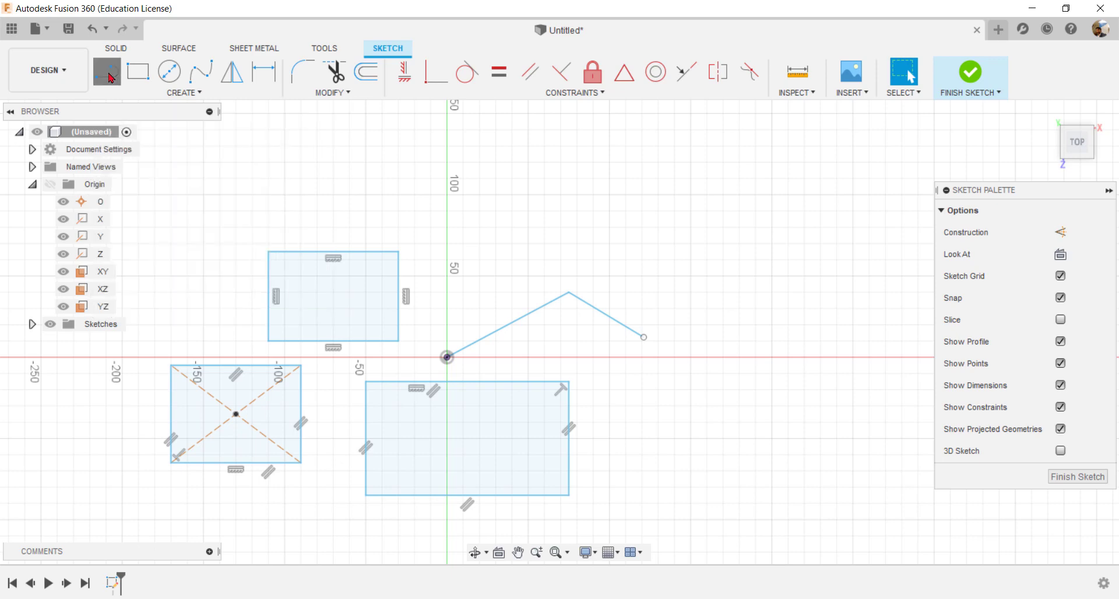
{"action": "left_click", "coordinate": [448, 195]}
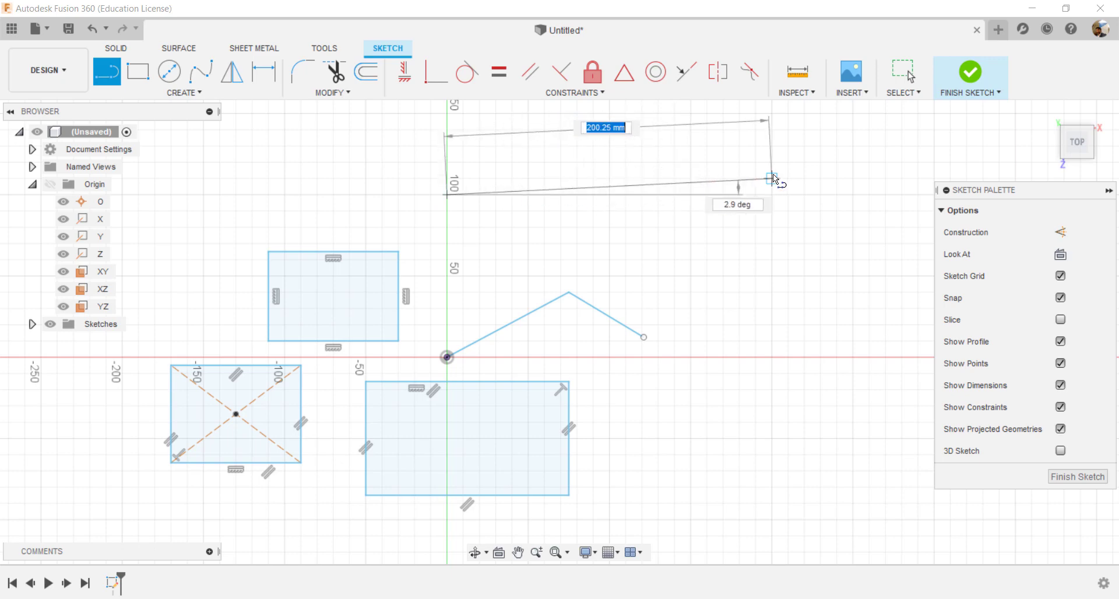
{"action": "scroll", "coordinate": [798, 157], "scroll_direction": "down", "scroll_amount": 1}
{"action": "middle_click_drag", "start_coordinate": [787, 180], "coordinate": [677, 327]}
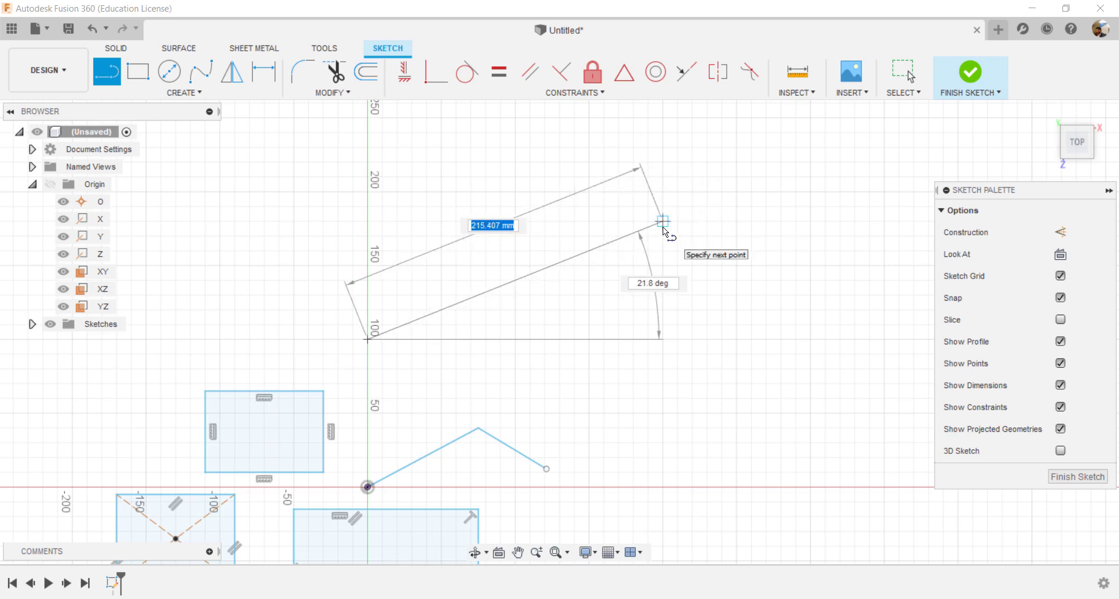
{"action": "type", "text": "100"}
{"action": "key", "text": "Tab"}
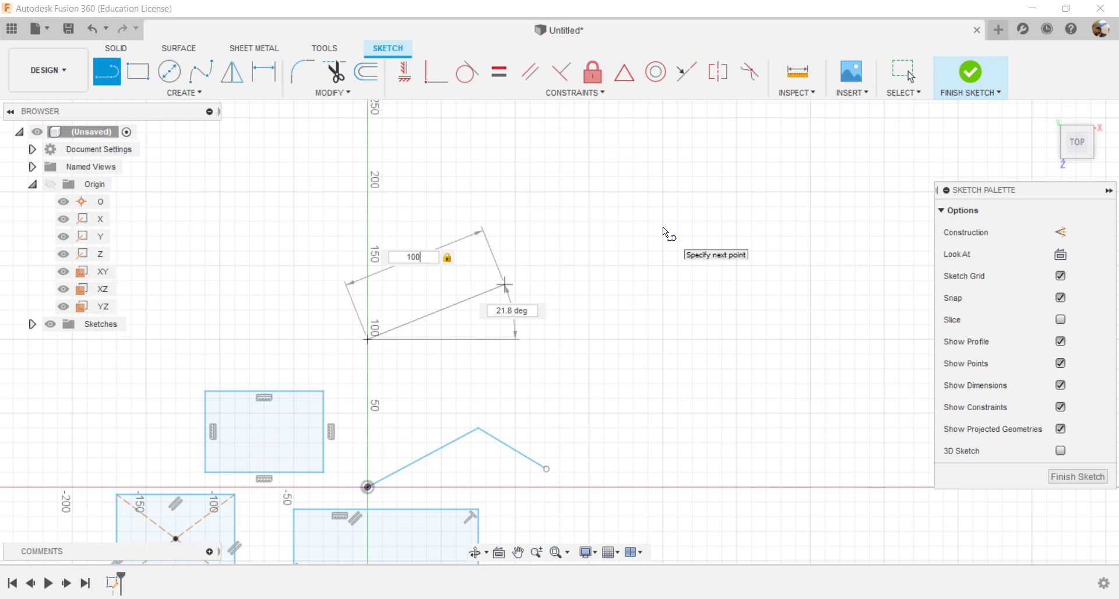
{"action": "key", "text": "Tab"}
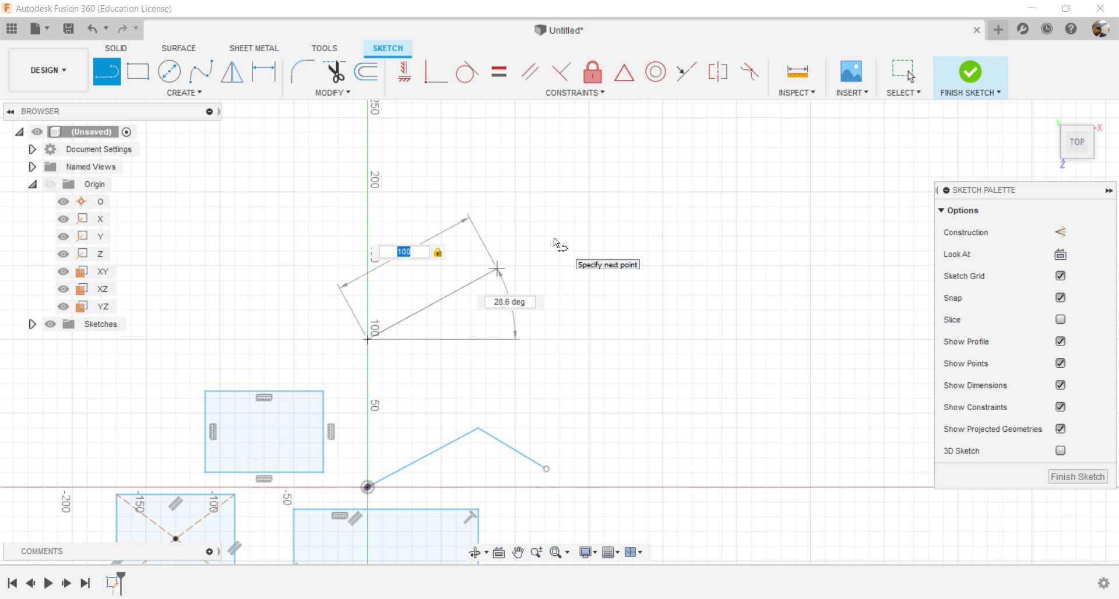
{"action": "key", "text": "Tab"}
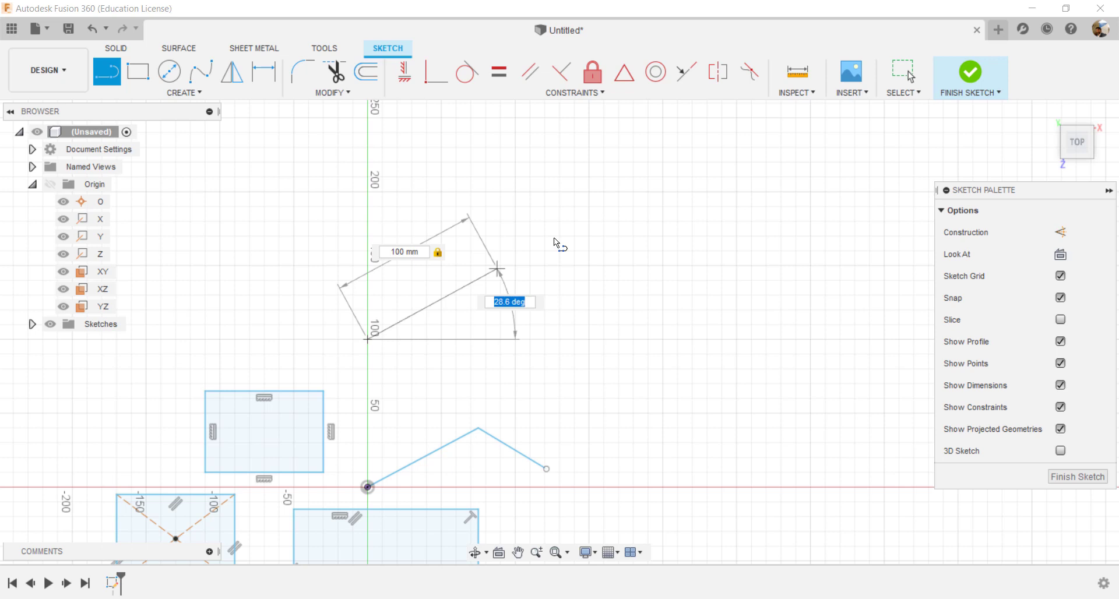
Step: Place the 100 mm line at a 45° angle and end the line chain
{"action": "type", "text": "45"}
{"action": "key", "text": "Tab"}
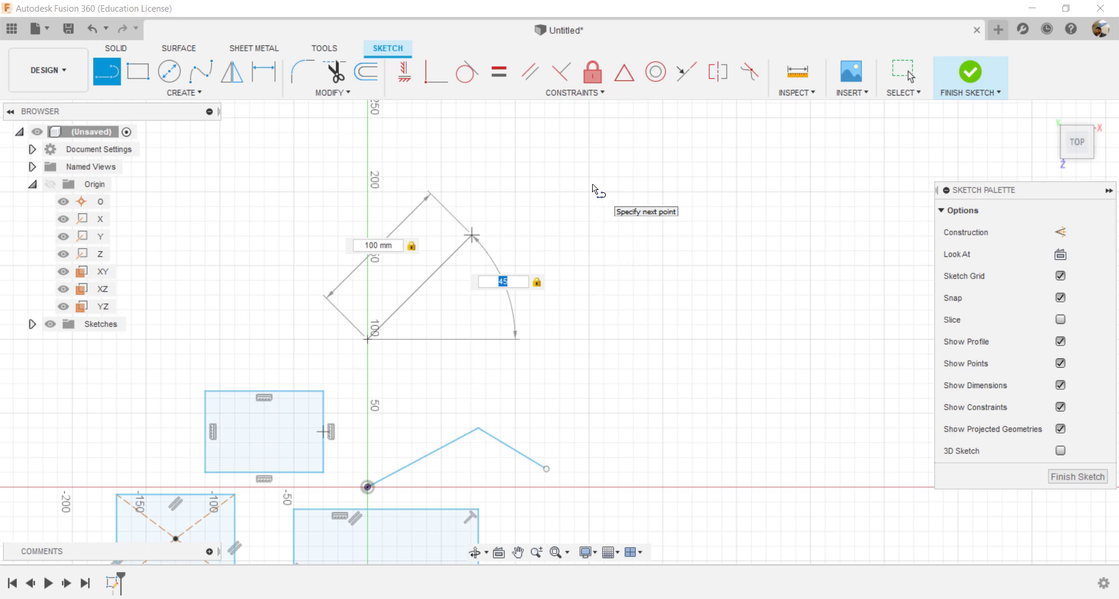
{"action": "key", "text": "Return"}
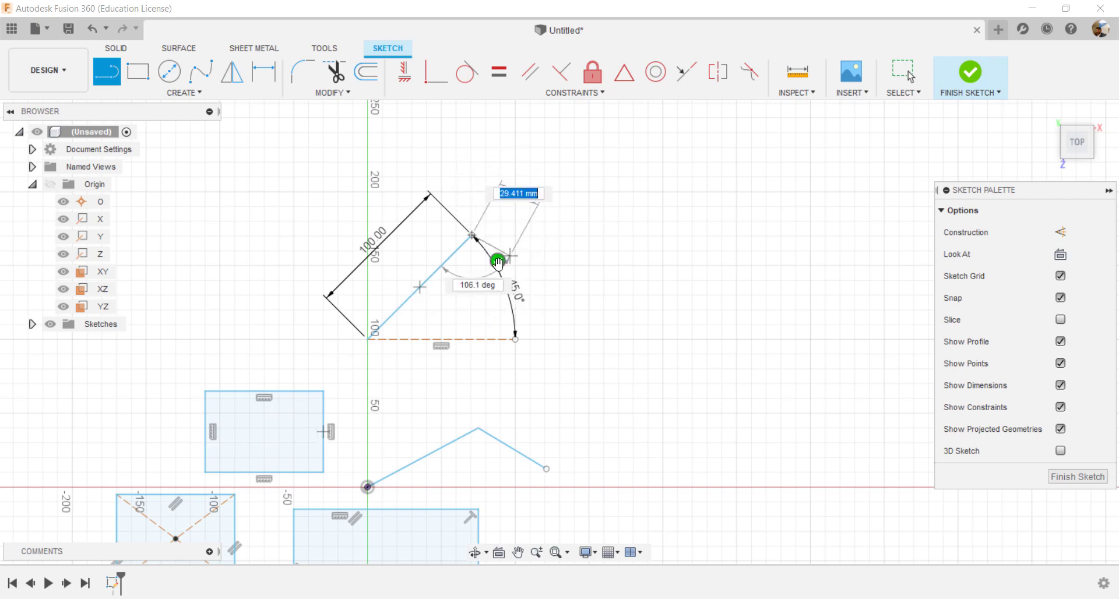
{"action": "key", "text": "Escape"}
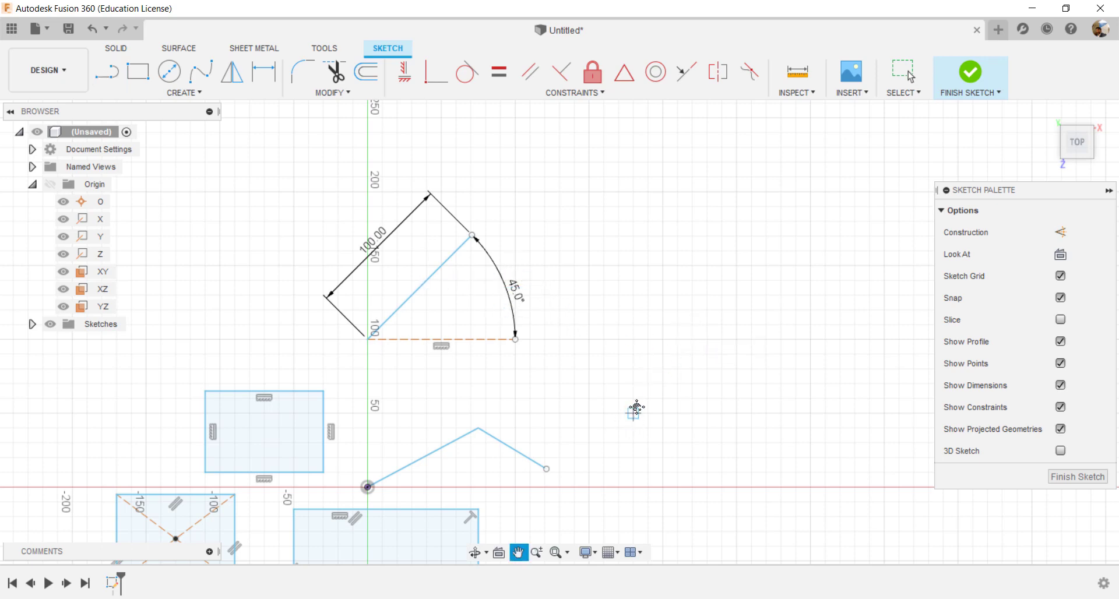
Step: Stop drawing lines and switch to the Sketch Dimension tool
{"action": "middle_click_drag", "start_coordinate": [634, 407], "coordinate": [709, 282]}
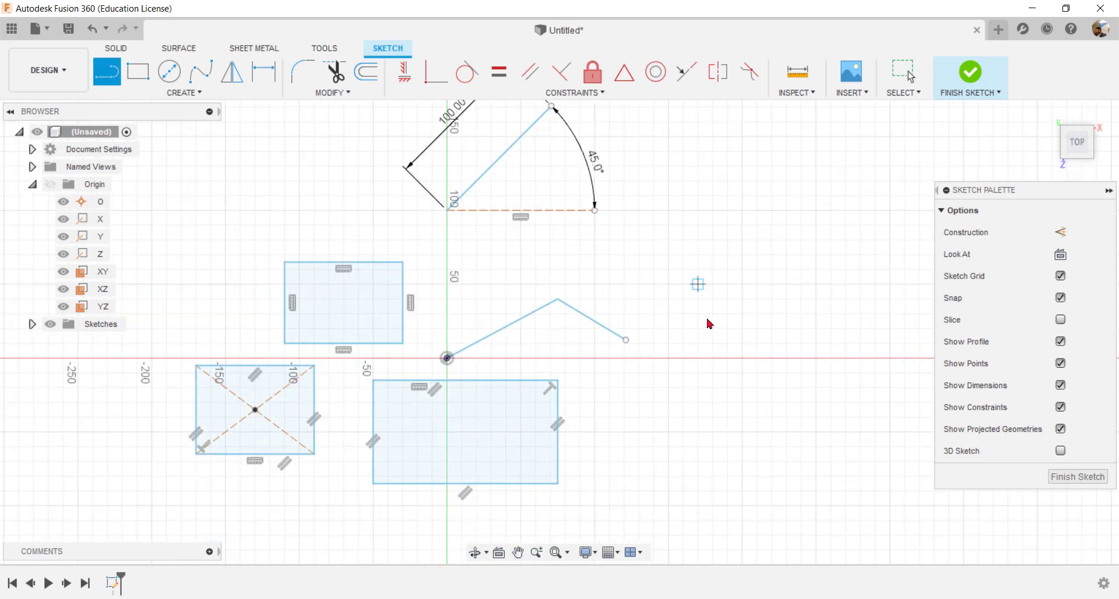
{"action": "key", "text": "Escape"}
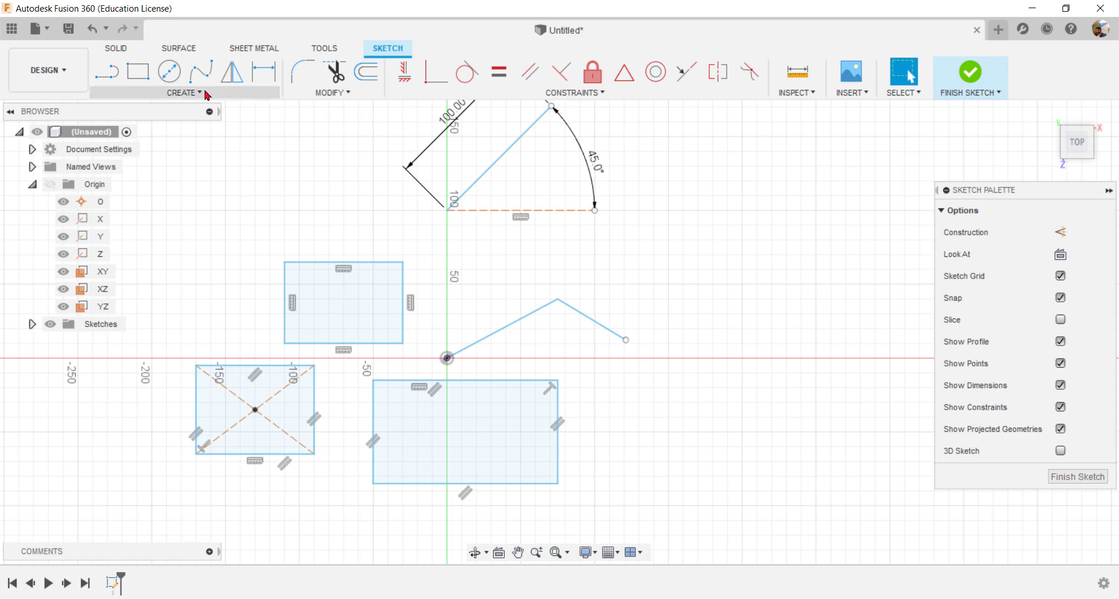
{"action": "left_click", "coordinate": [205, 95]}
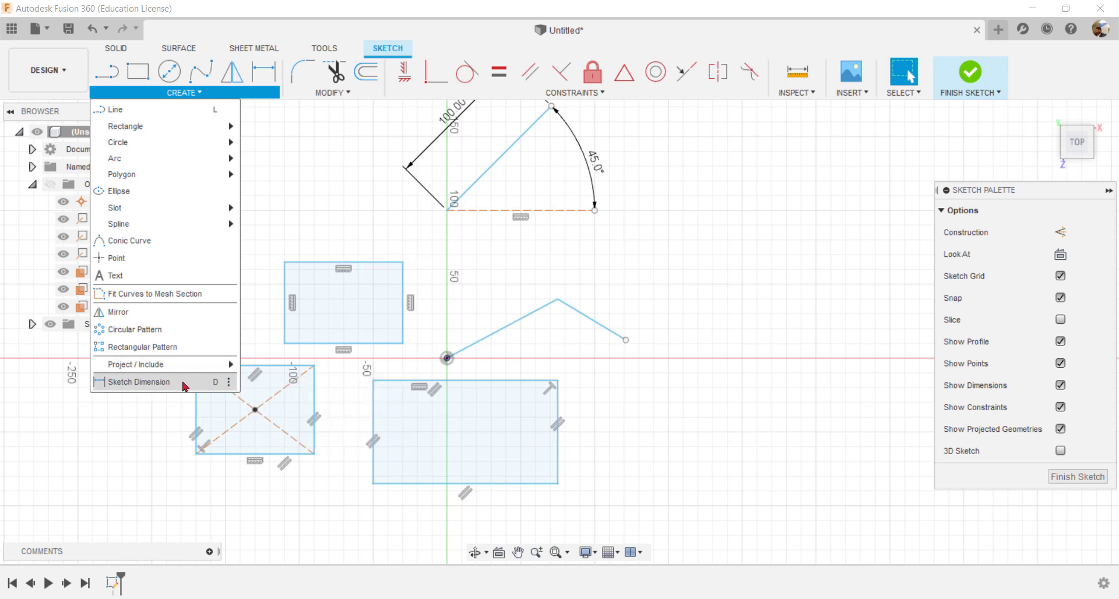
{"action": "left_click", "coordinate": [169, 383]}
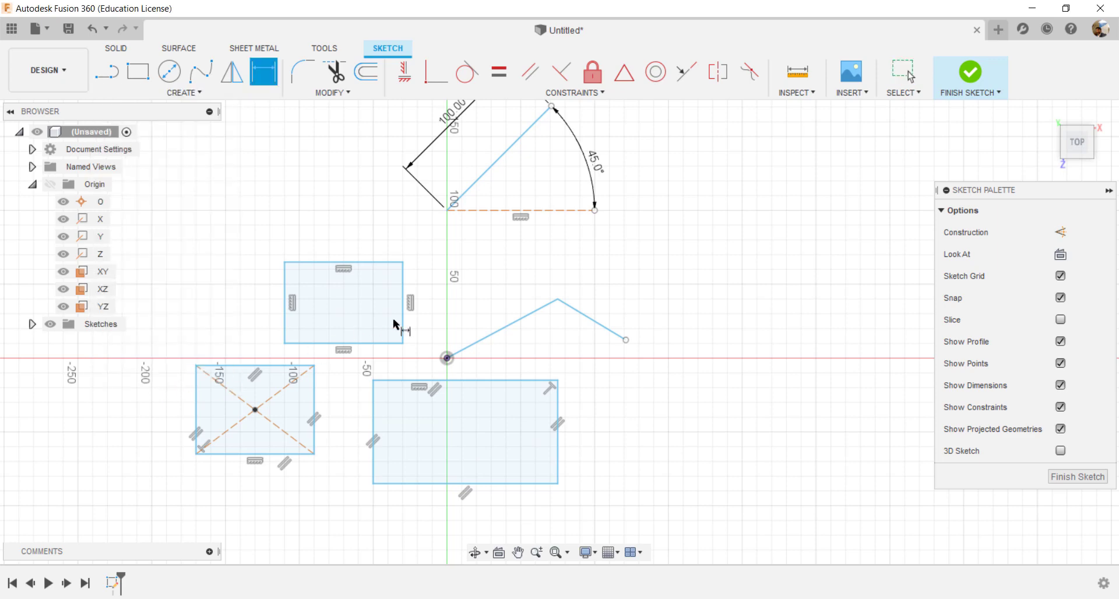
Step: Dimension the sloped line from the origin at 100 mm long
{"action": "left_click", "coordinate": [525, 319]}
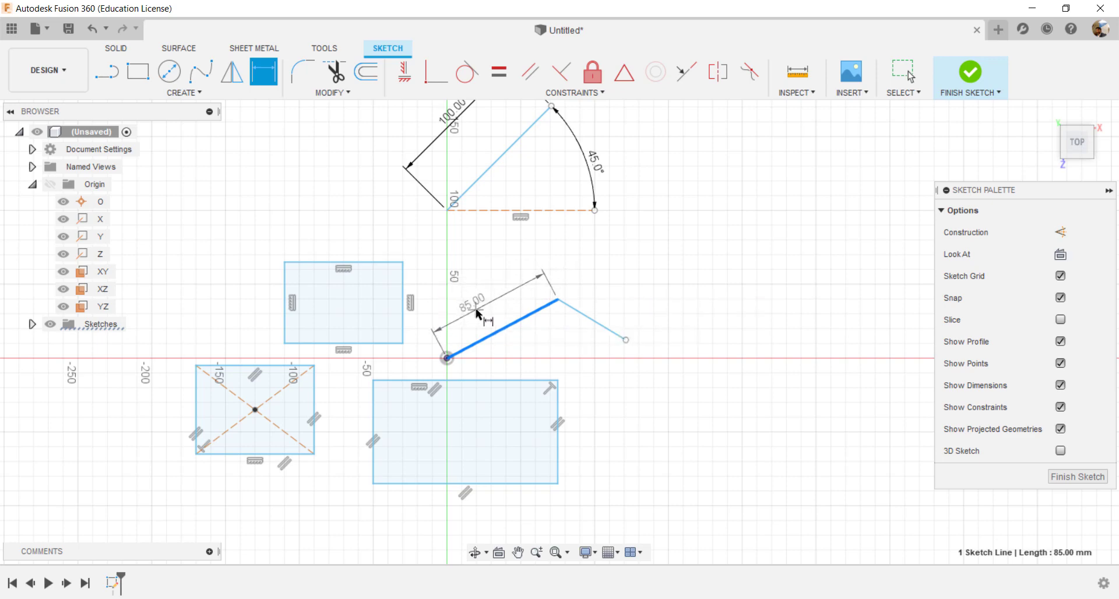
{"action": "left_click", "coordinate": [477, 316]}
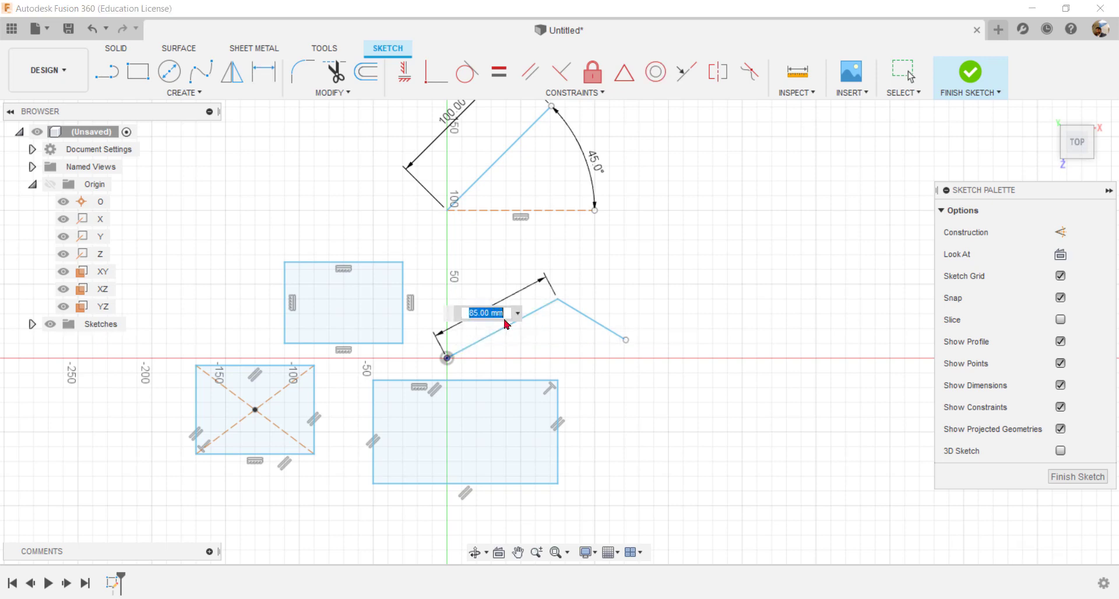
{"action": "type", "text": "1"}
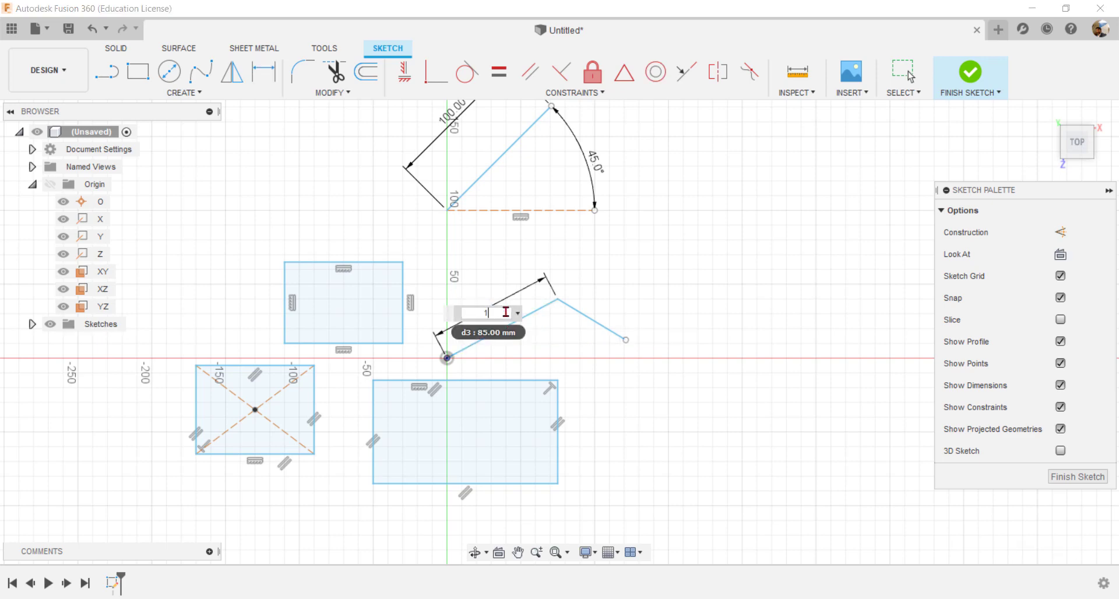
{"action": "type", "text": "00"}
{"action": "key", "text": "Return"}
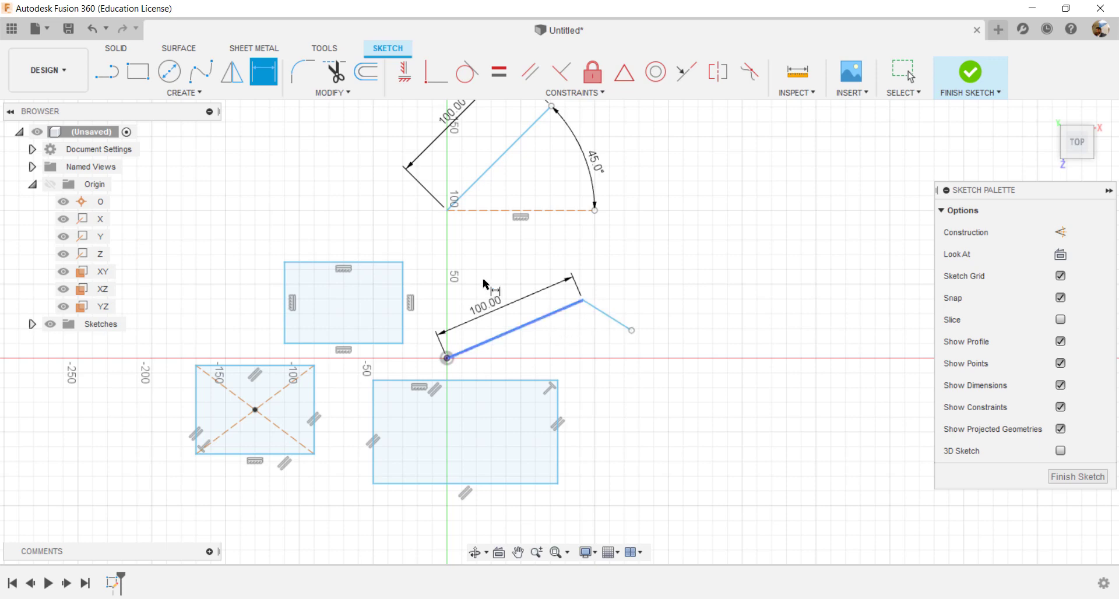
Step: Add a 67° angle dimension between the 100 mm sloped line and the rectangle's top edge
{"action": "left_click", "coordinate": [498, 350]}
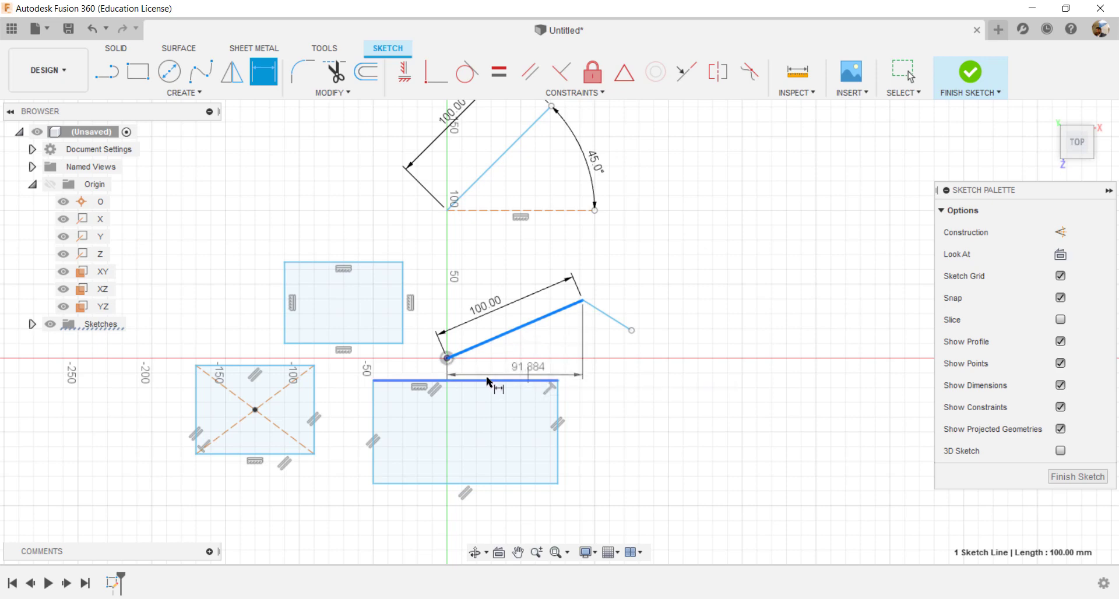
{"action": "left_click", "coordinate": [532, 380]}
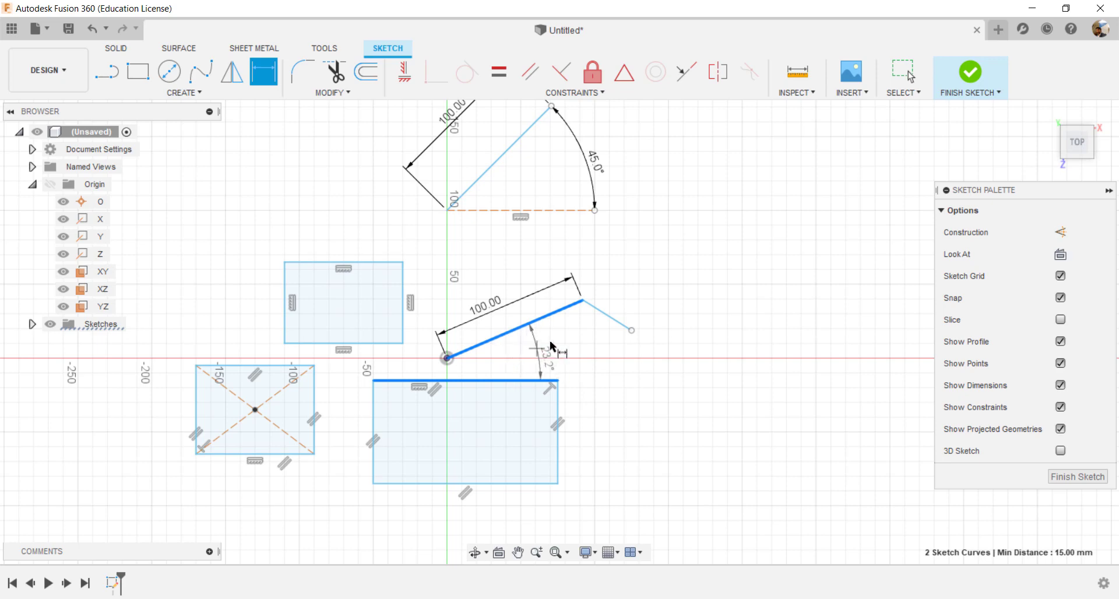
{"action": "left_click", "coordinate": [584, 347]}
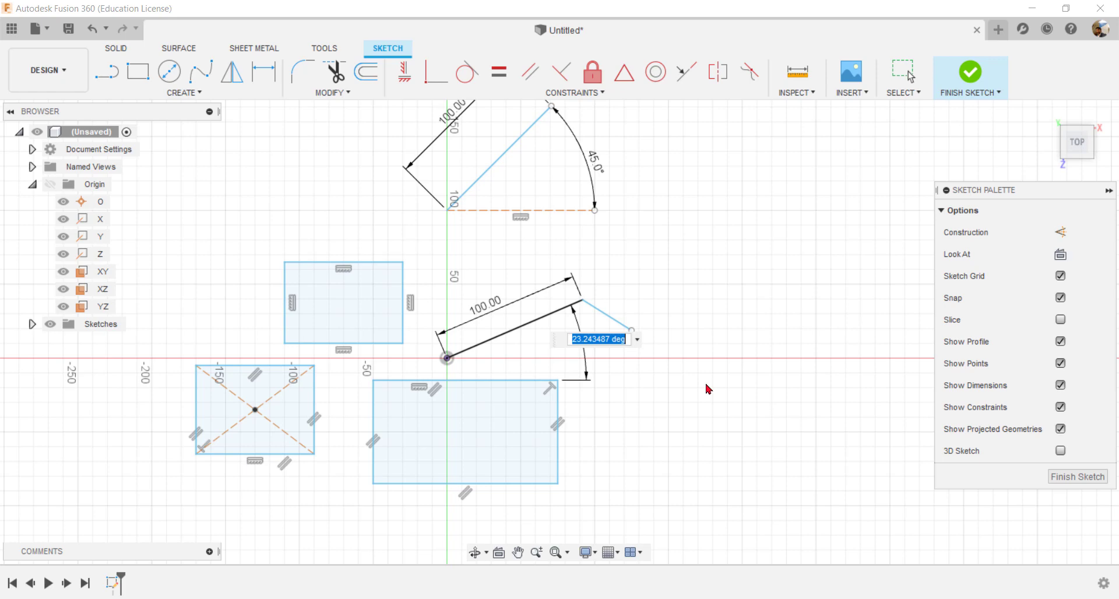
{"action": "left_click", "coordinate": [619, 339]}
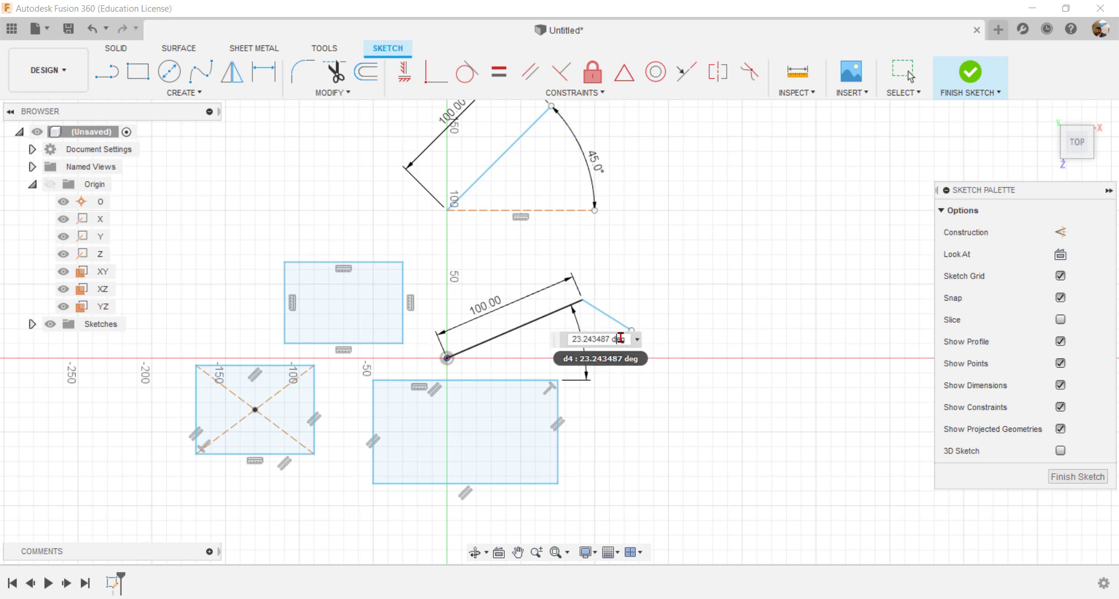
{"action": "double_click", "coordinate": [620, 339]}
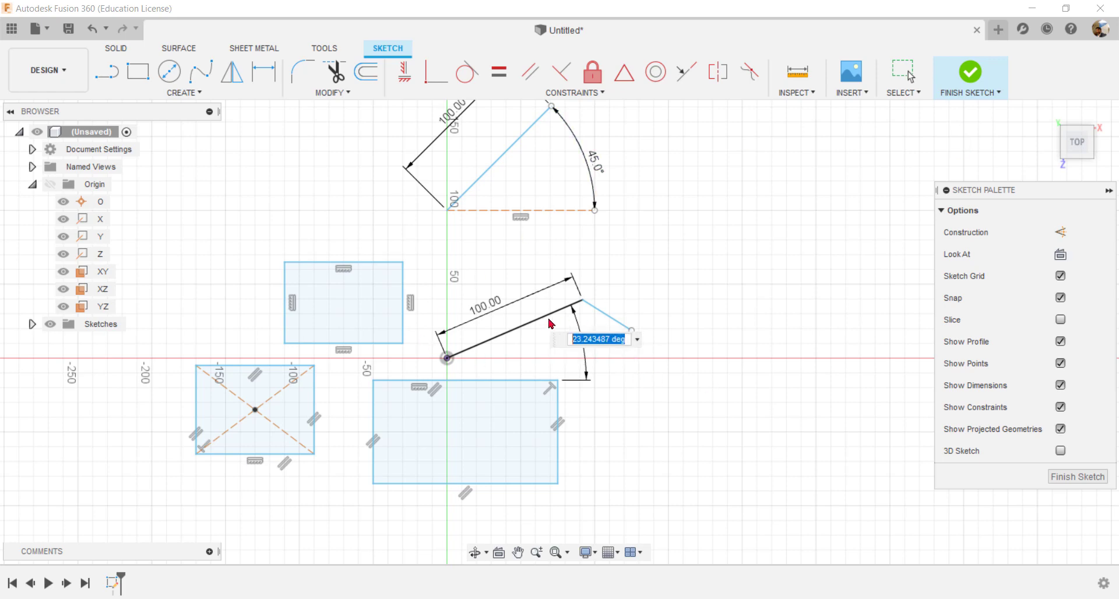
{"action": "key", "text": "BackSpace"}
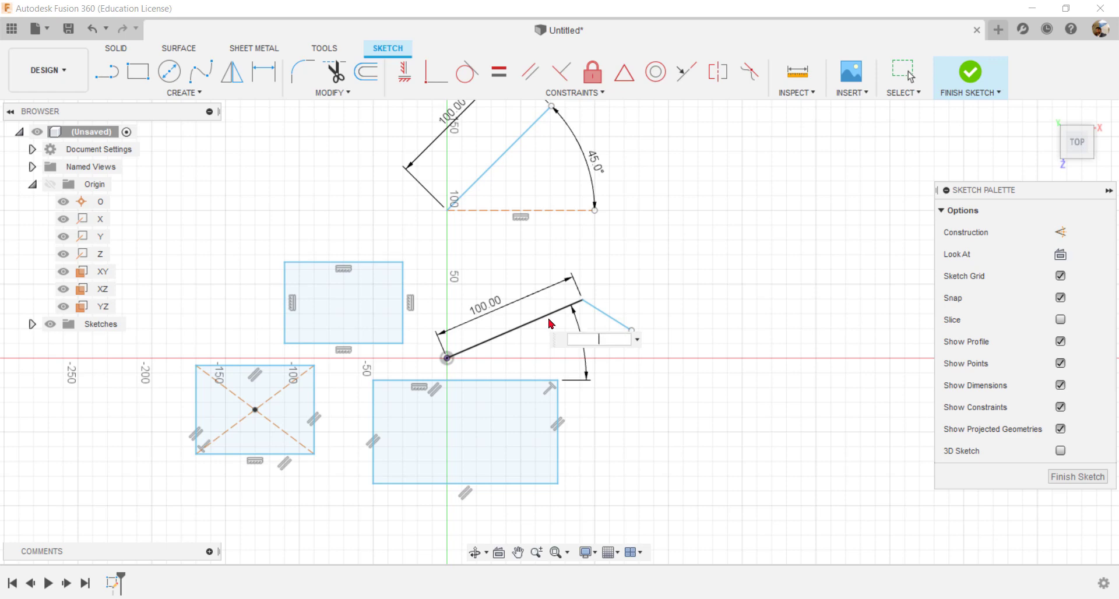
{"action": "type", "text": "5444"}
{"action": "key", "text": "BackSpace"}
{"action": "key", "text": "BackSpace"}
{"action": "key", "text": "BackSpace"}
{"action": "type", "text": "7"}
{"action": "key", "text": "Return"}
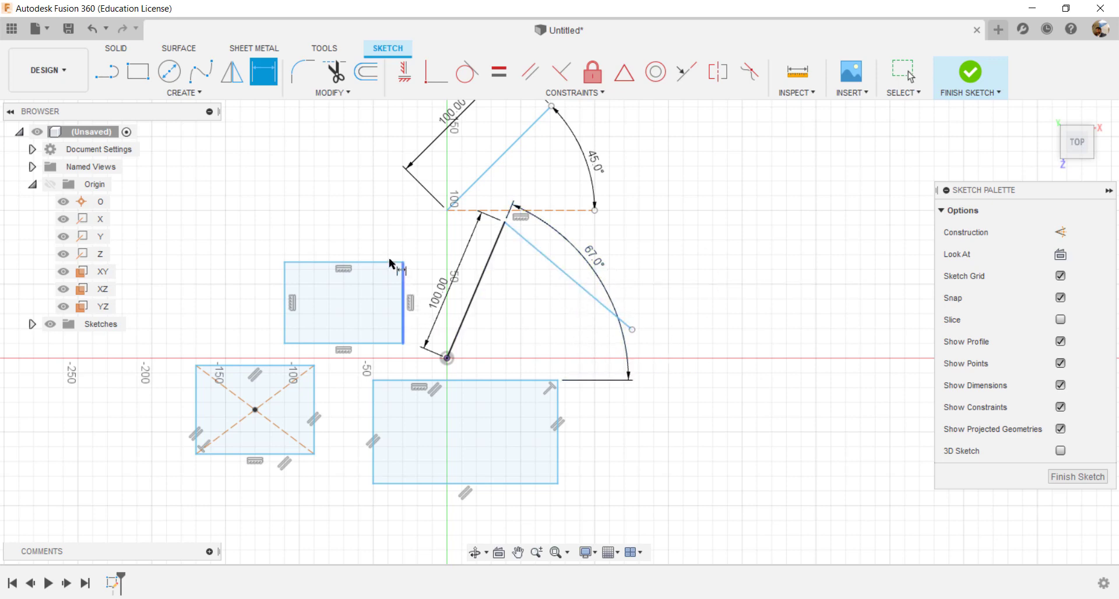
Step: Dimension the upper-left rectangle's top edge at 80 mm wide
{"action": "left_click", "coordinate": [368, 263]}
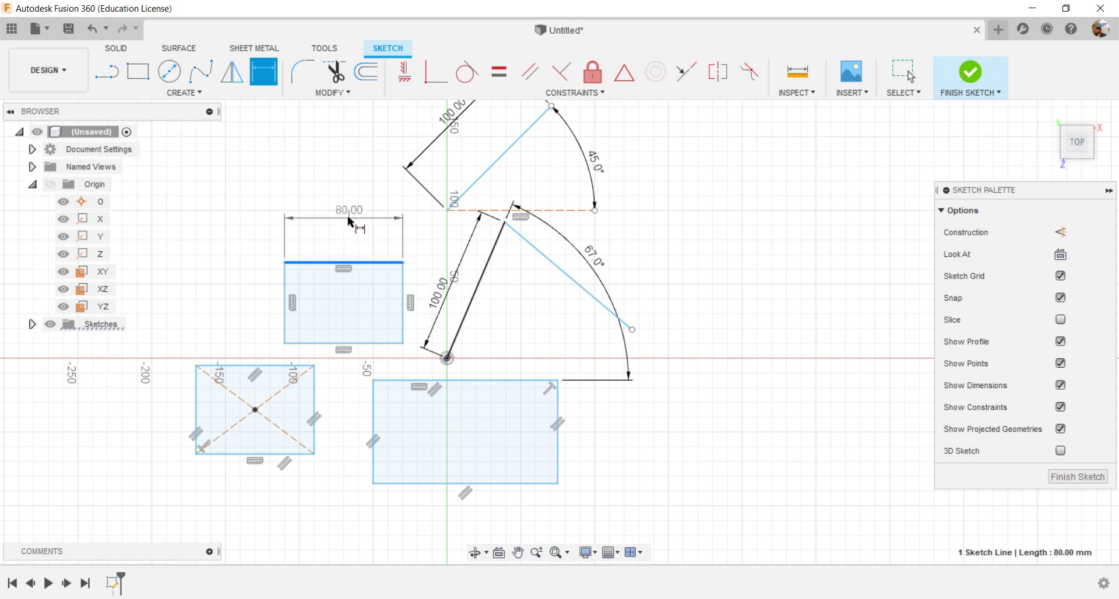
{"action": "left_click", "coordinate": [348, 217]}
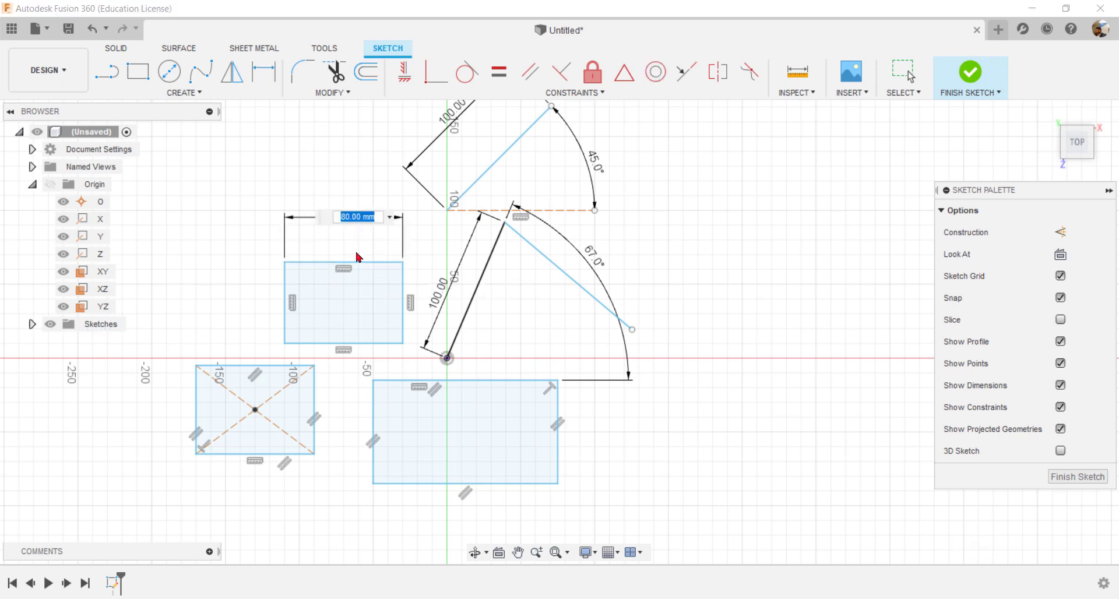
{"action": "key", "text": "Return"}
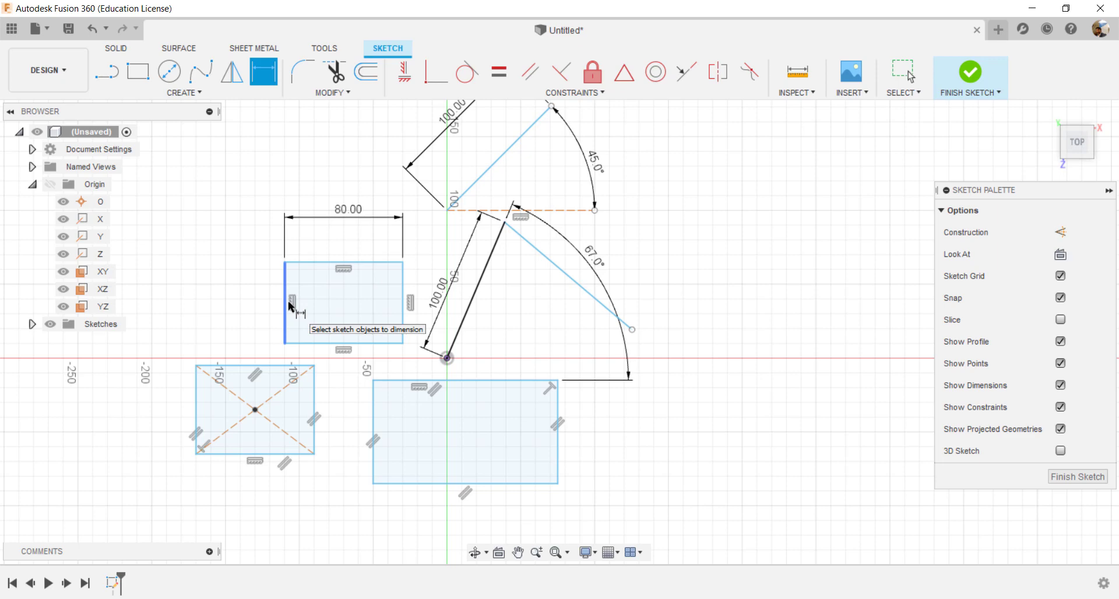
{"action": "key", "text": "Escape"}
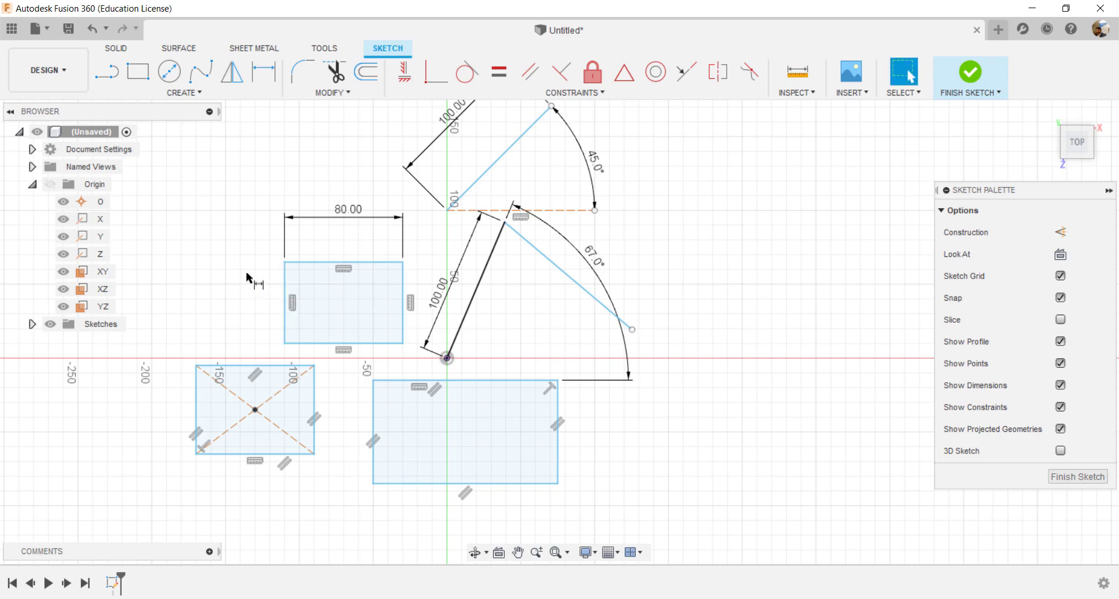
{"action": "left_click", "coordinate": [153, 92]}
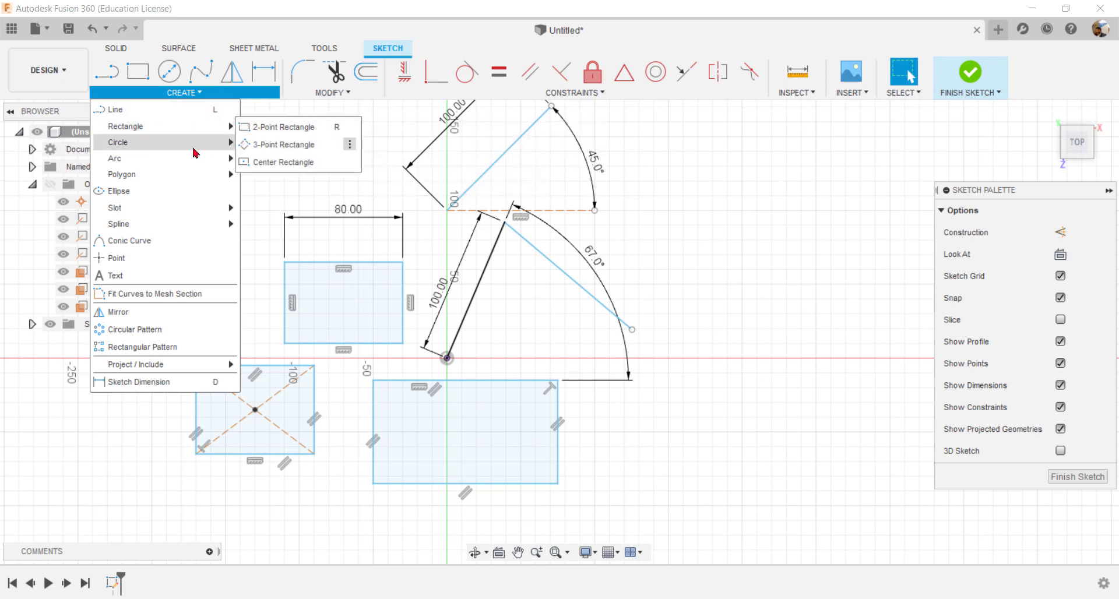
{"action": "mouse_move", "coordinate": [164, 141]}
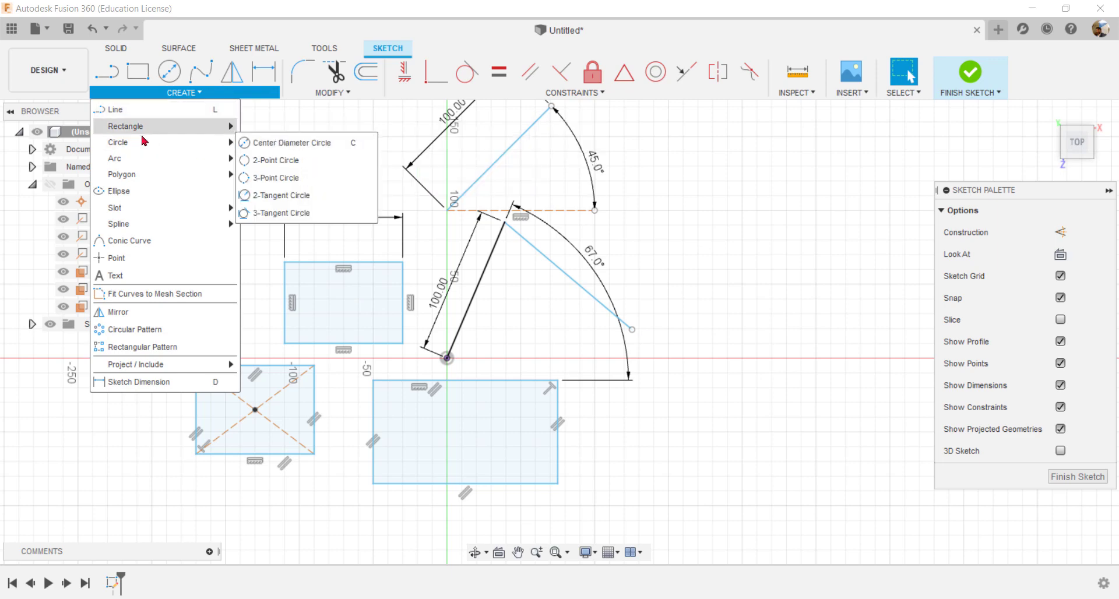
Step: Draw a 60 mm diameter circle by centre and diameter, right of the lines
{"action": "left_click", "coordinate": [295, 146]}
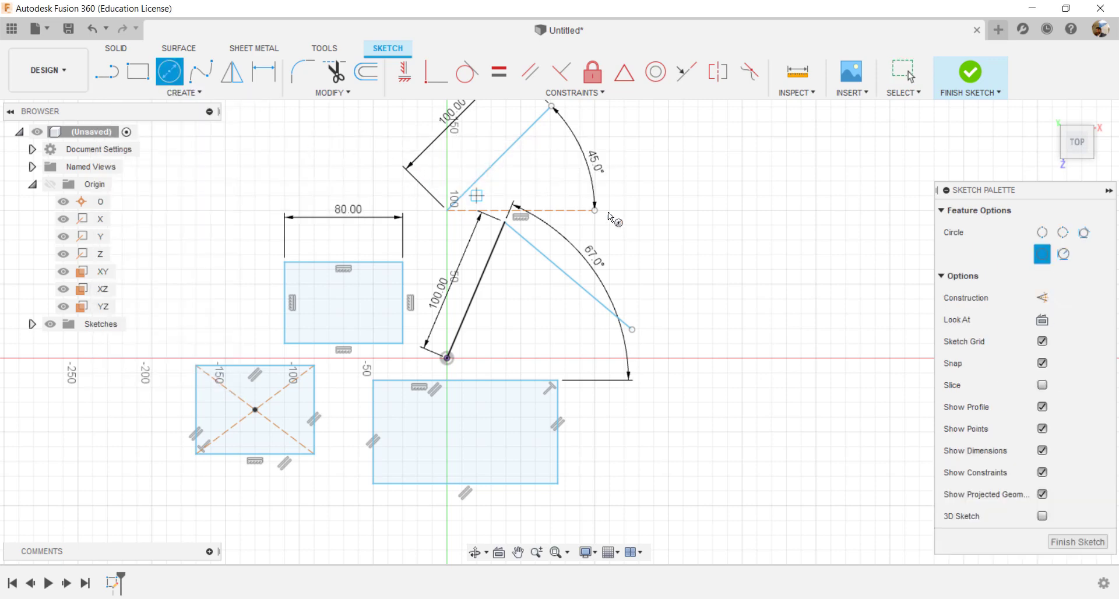
{"action": "left_click", "coordinate": [772, 255]}
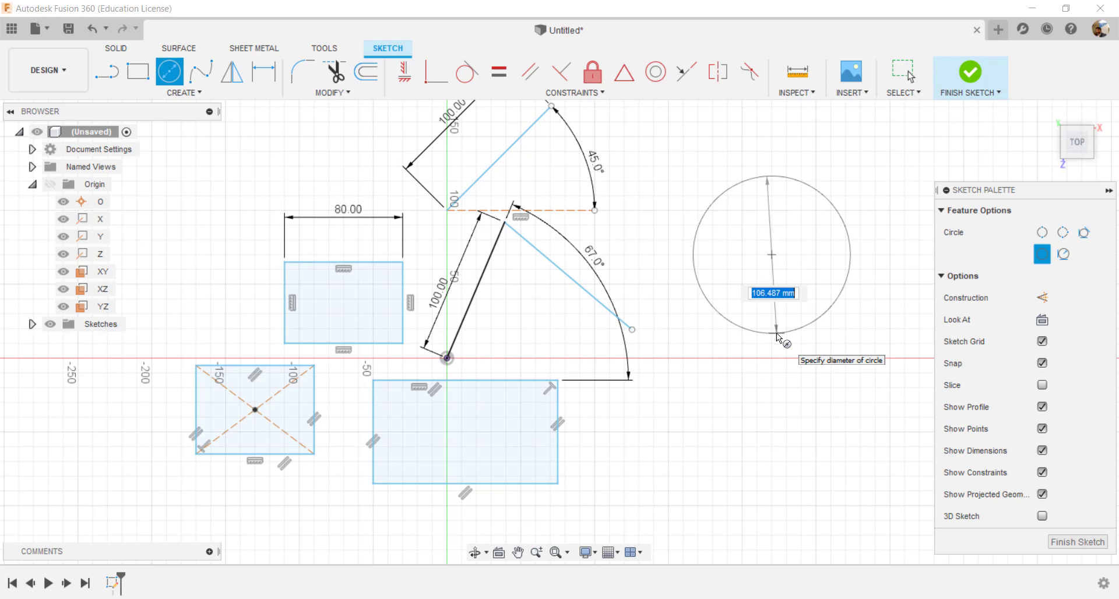
{"action": "type", "text": "60"}
{"action": "key", "text": "Tab"}
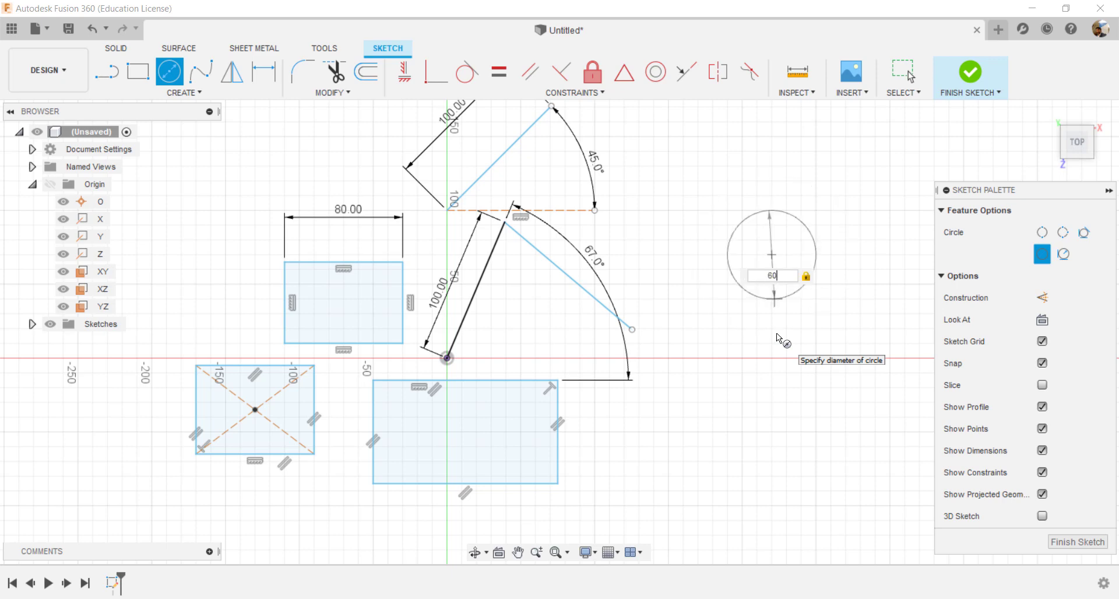
{"action": "key", "text": "Return"}
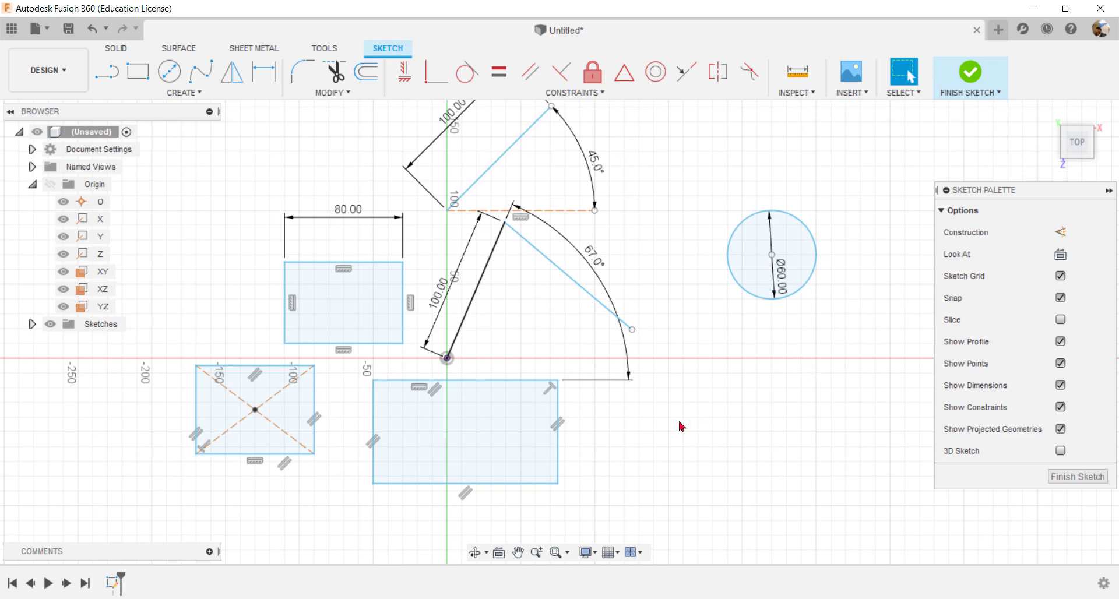
{"action": "middle_click_drag", "start_coordinate": [743, 424], "coordinate": [721, 455]}
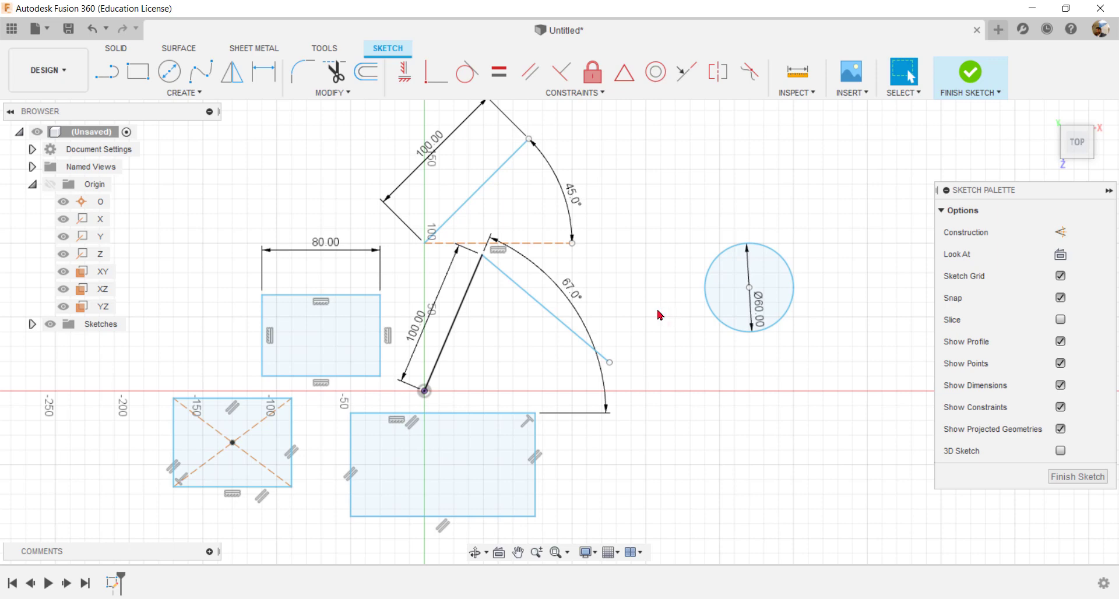
{"action": "mouse_move", "coordinate": [196, 258]}
{"action": "middle_mouse_down"}
{"action": "mouse_move", "coordinate": [265, 240]}
{"action": "mouse_move", "coordinate": [260, 257]}
{"action": "middle_mouse_up"}
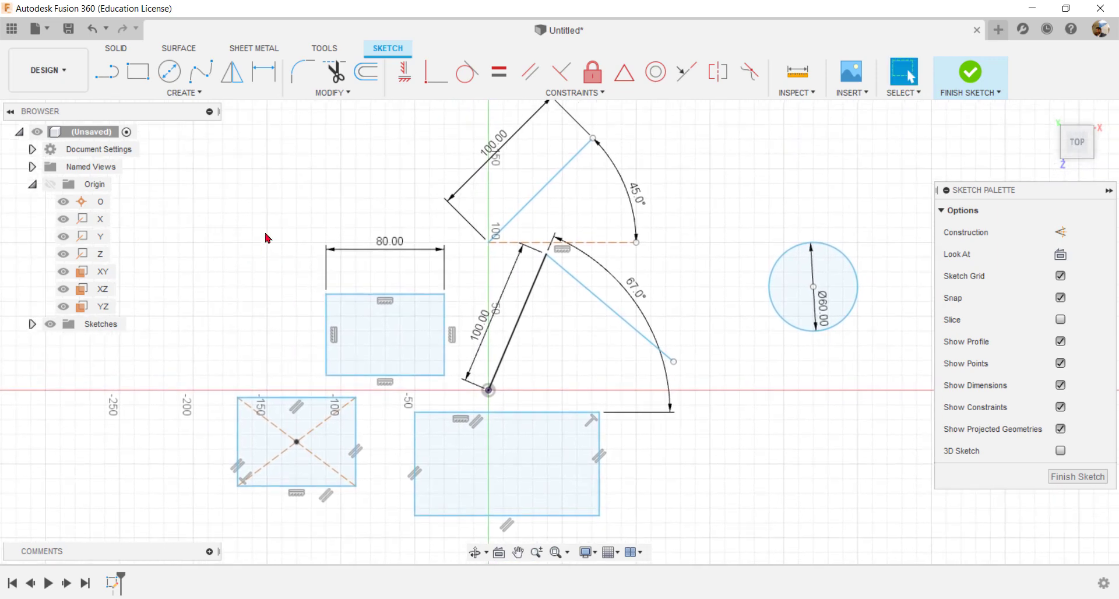
{"action": "left_click", "coordinate": [192, 93]}
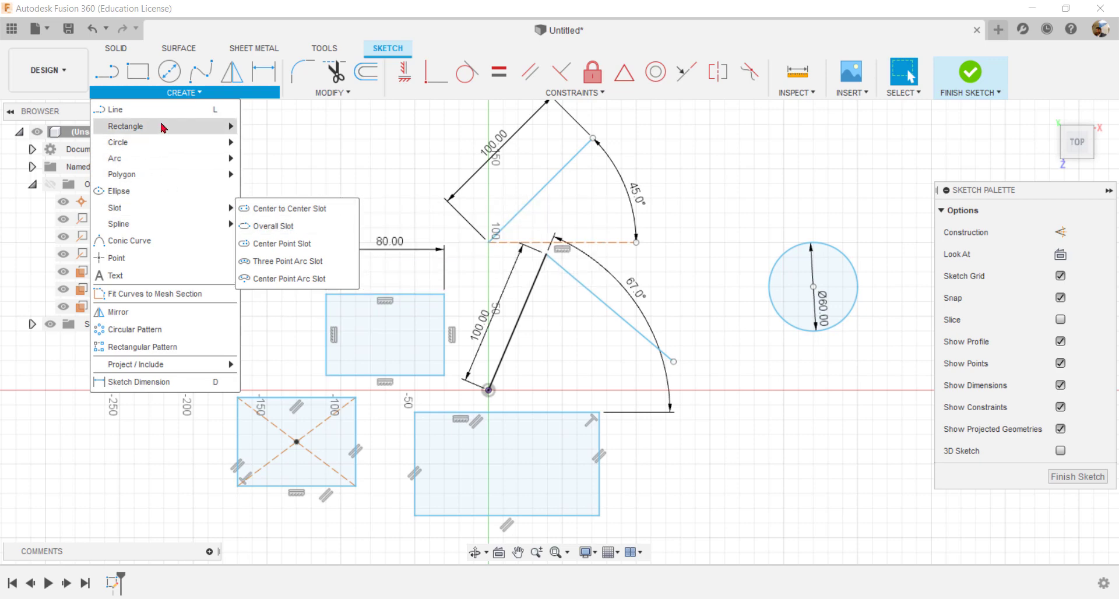
{"action": "mouse_move", "coordinate": [131, 126]}
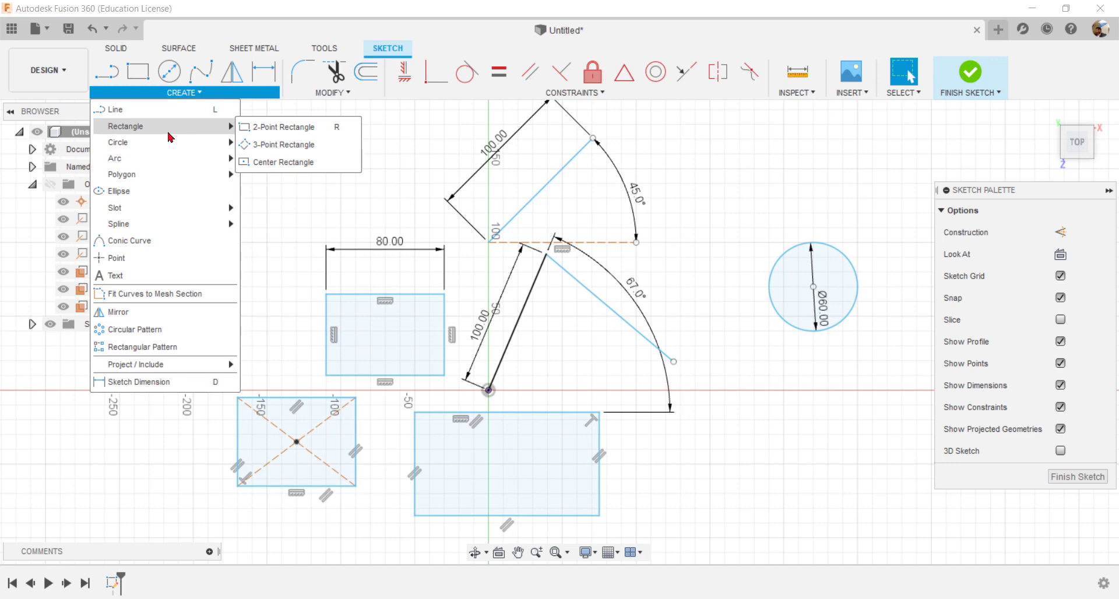
{"action": "left_click", "coordinate": [291, 201]}
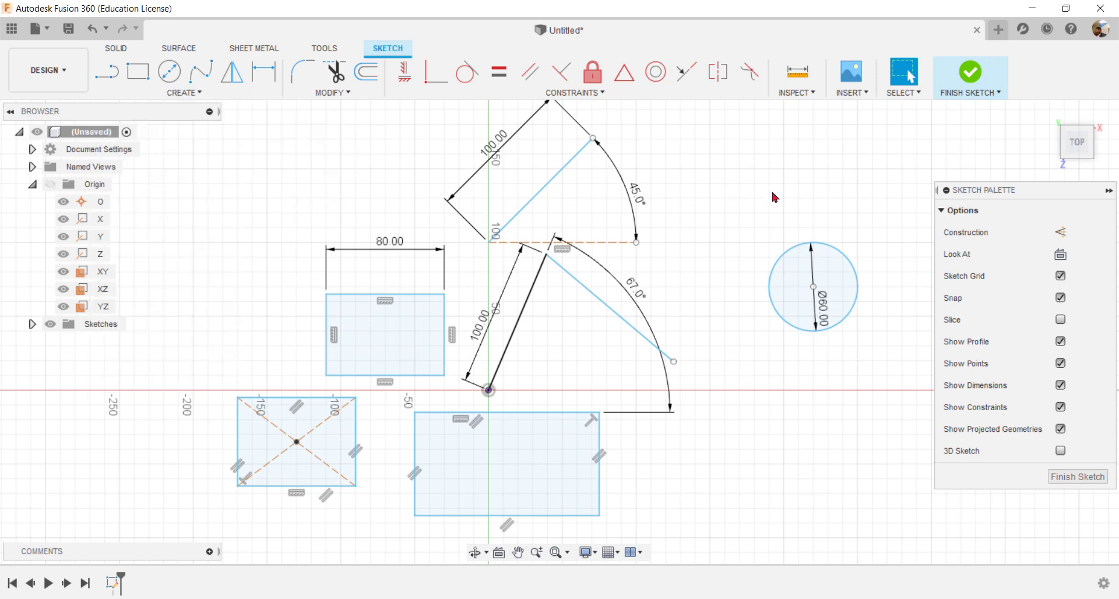